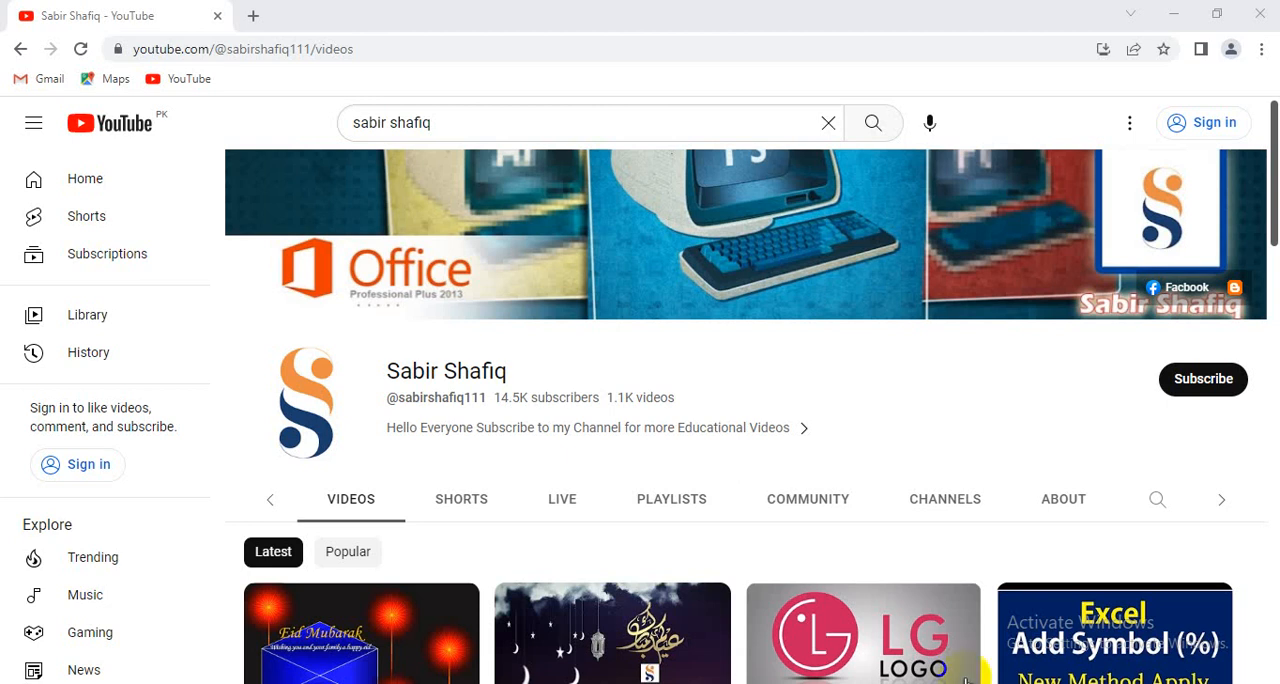
{"action": "left_click", "coordinate": [1188, 382]}
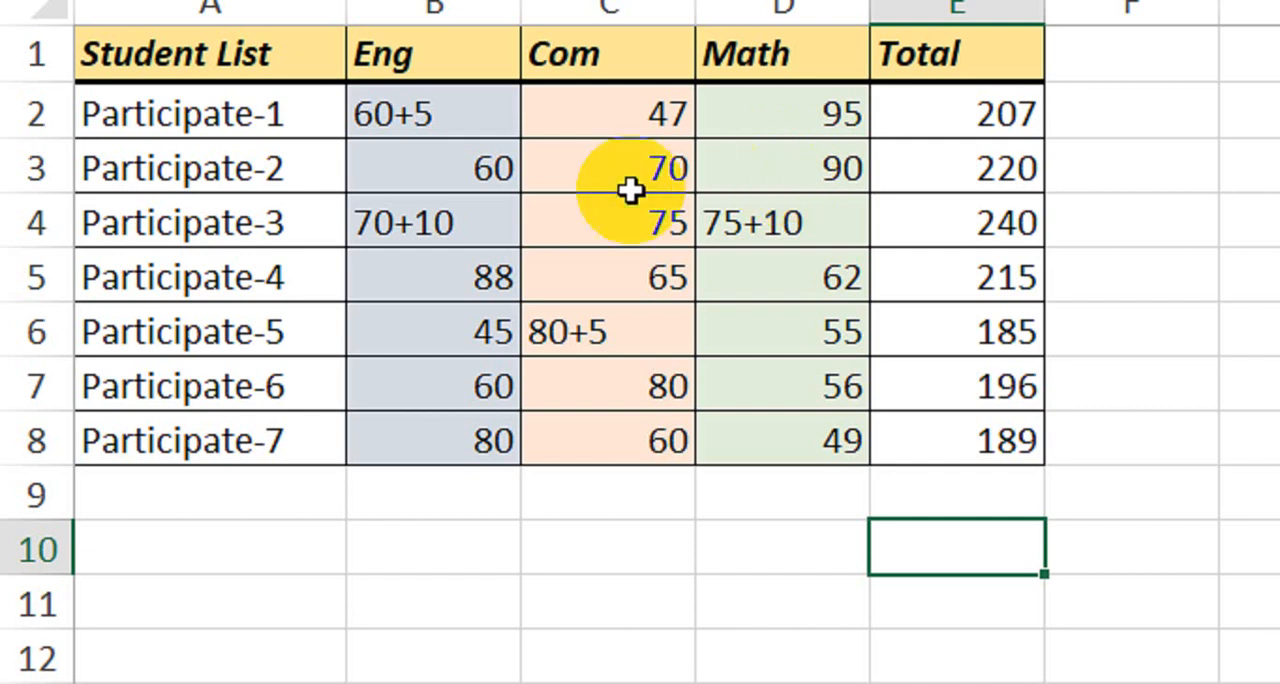
{"action": "left_click_drag", "start_coordinate": [455, 135], "coordinate": [745, 482]}
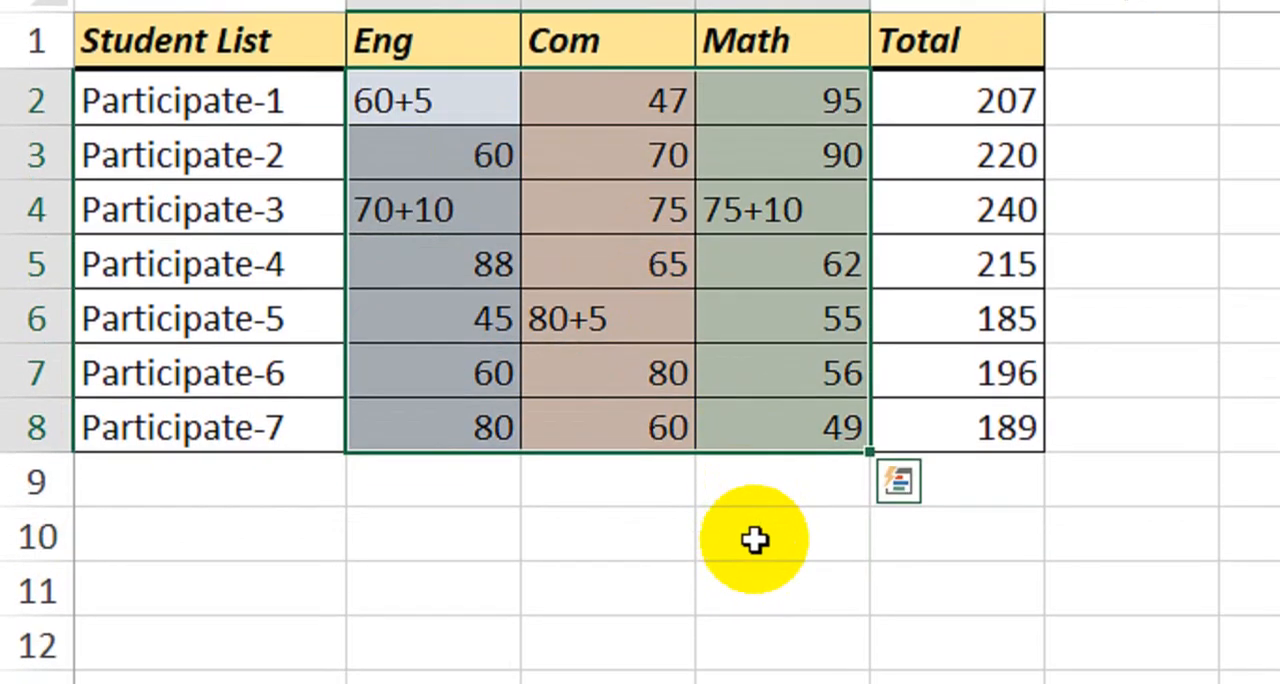
Enter 50 in cell D10 below the Math marks, and replace it with 60.
{"action": "left_click", "coordinate": [770, 599]}
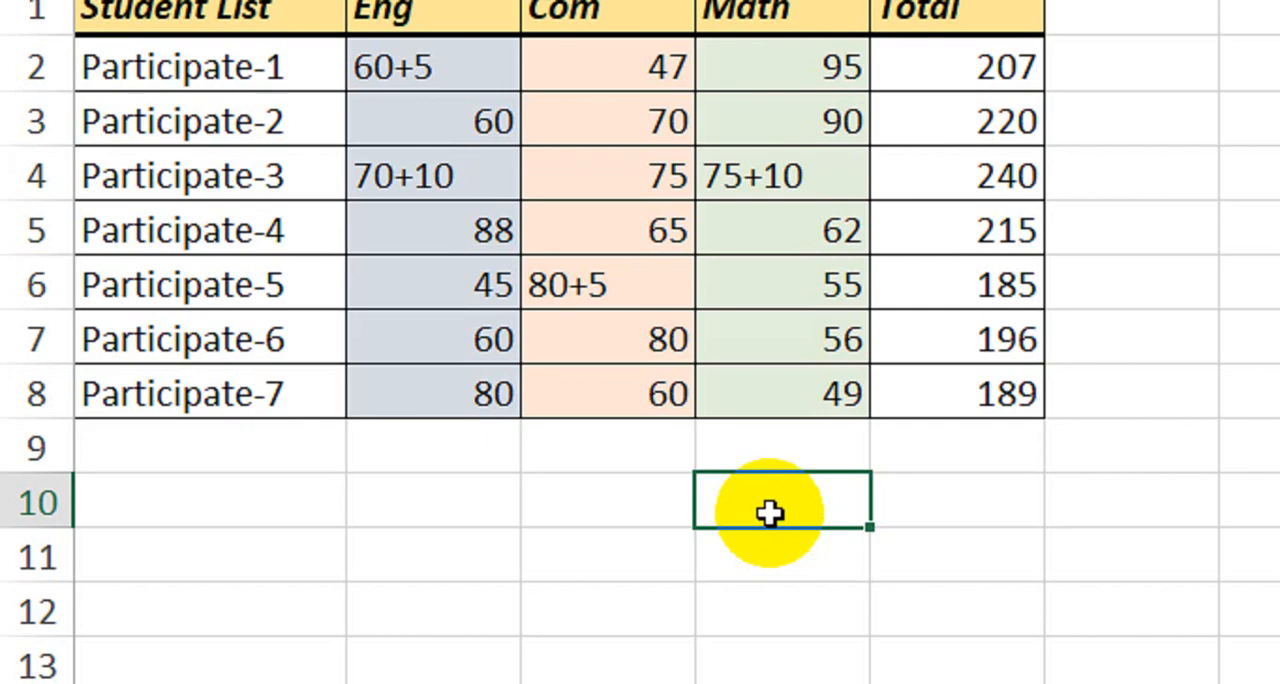
{"action": "type", "text": "50"}
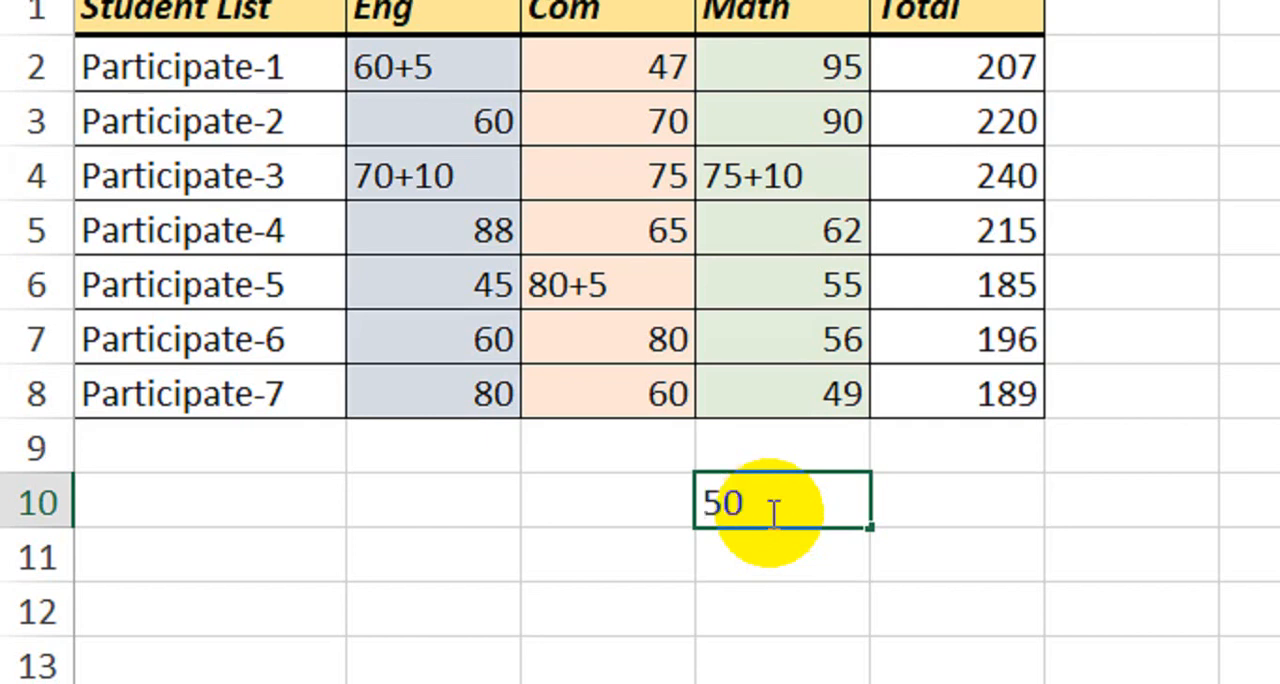
{"action": "key", "text": "Return"}
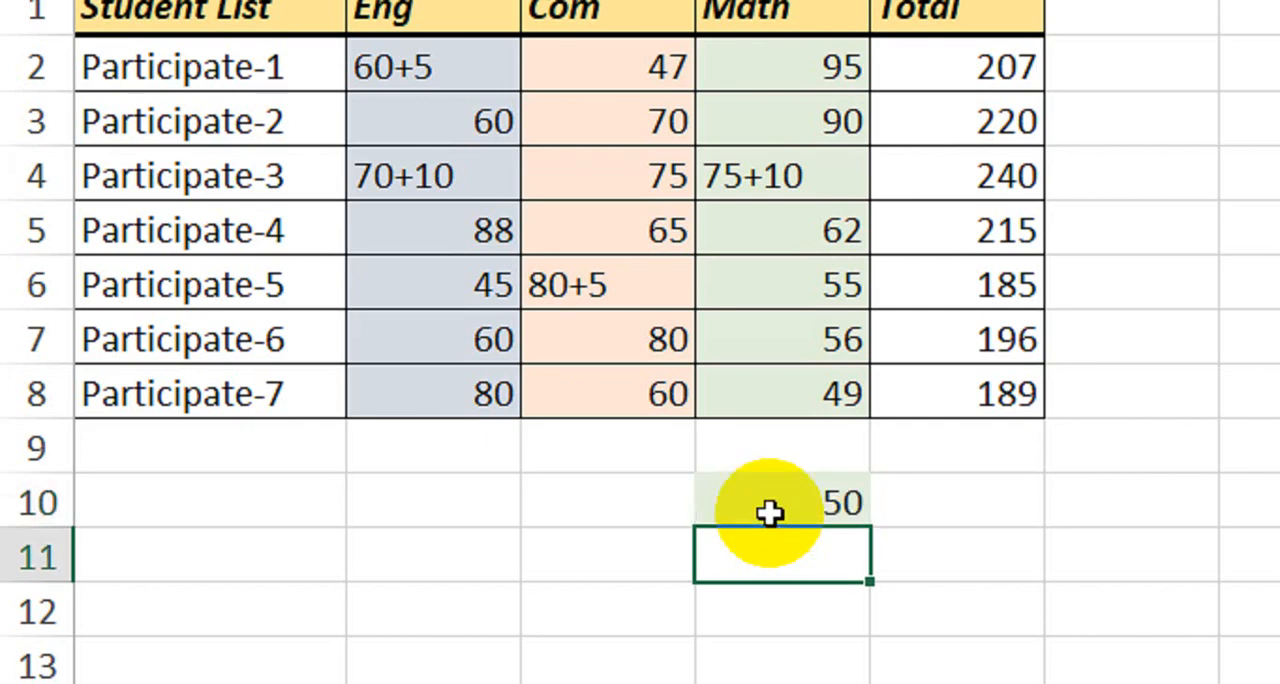
{"action": "left_click", "coordinate": [769, 513]}
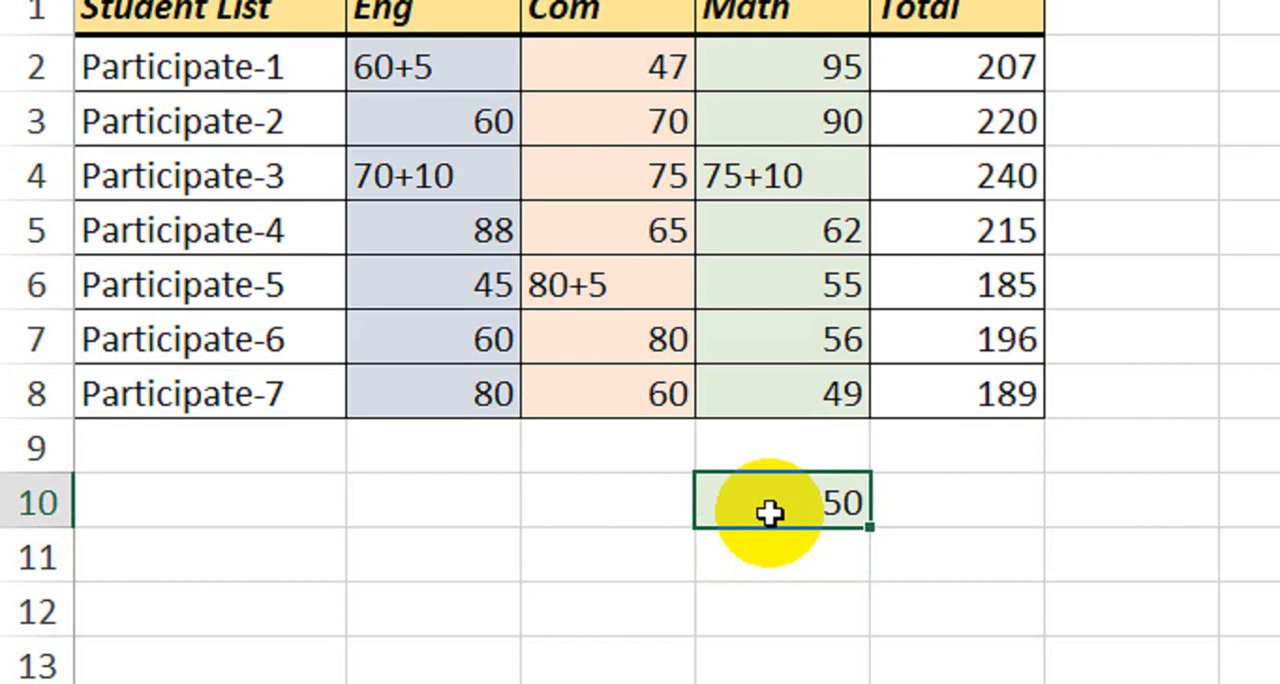
{"action": "type", "text": "60"}
{"action": "key", "text": "Return"}
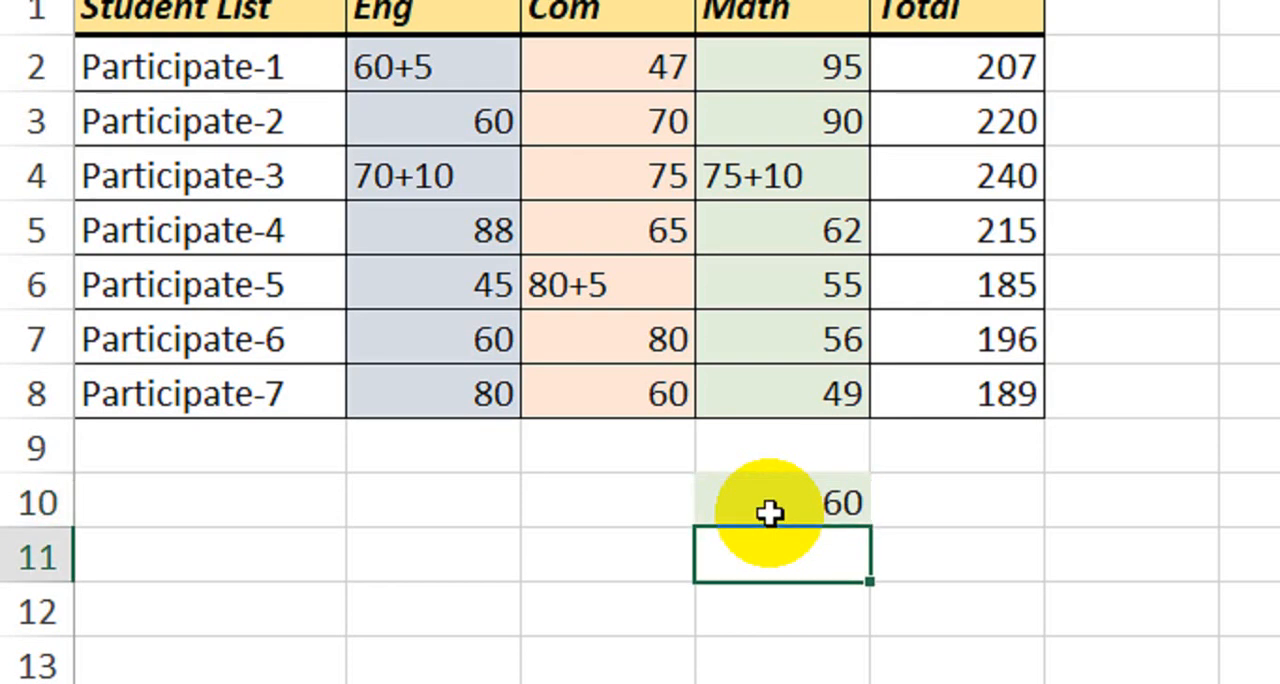
Replace the entry in cell D10 with the unevaluated sum 50+10.
{"action": "left_click", "coordinate": [768, 513]}
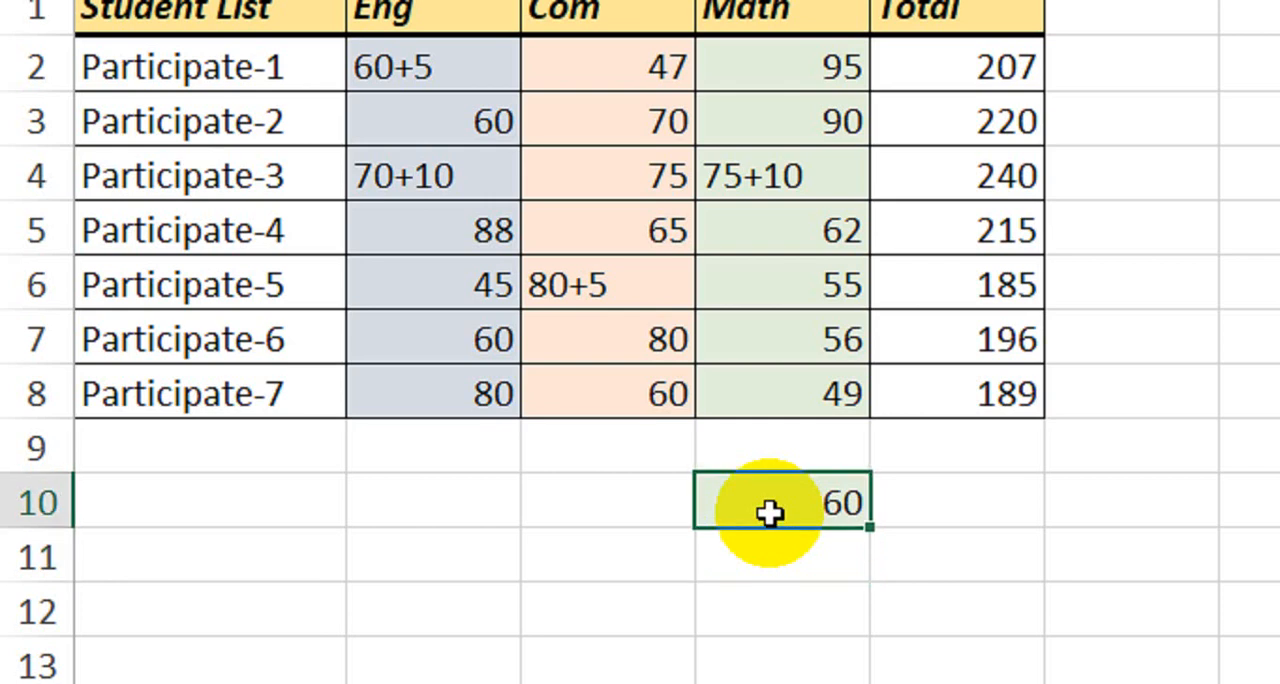
{"action": "type", "text": "50+10"}
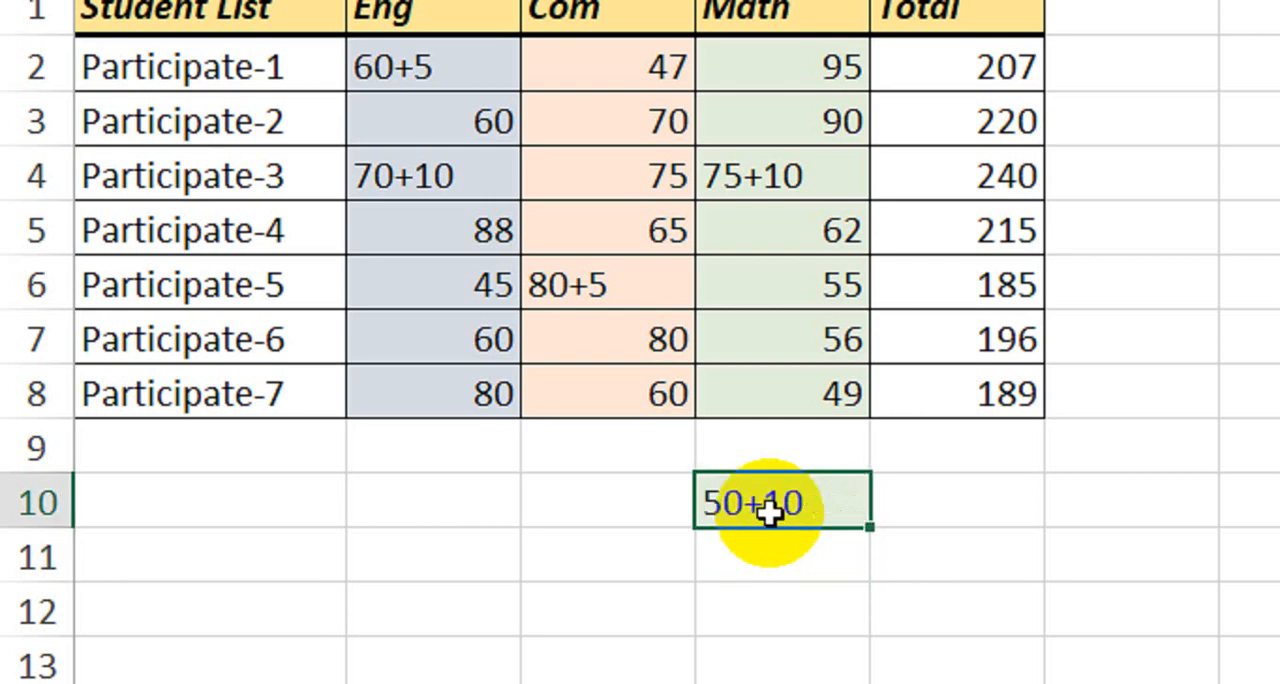
{"action": "key", "text": "Return"}
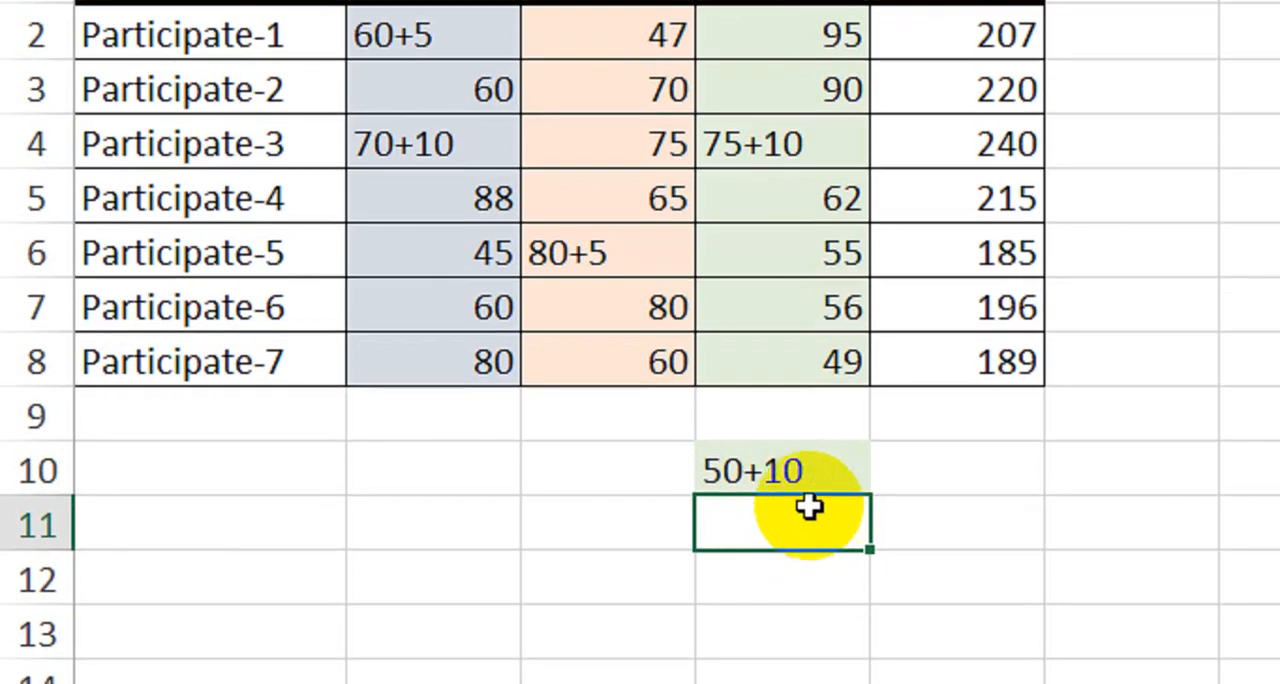
Delete the 50+10 test entry from cell D10.
{"action": "left_click", "coordinate": [812, 512]}
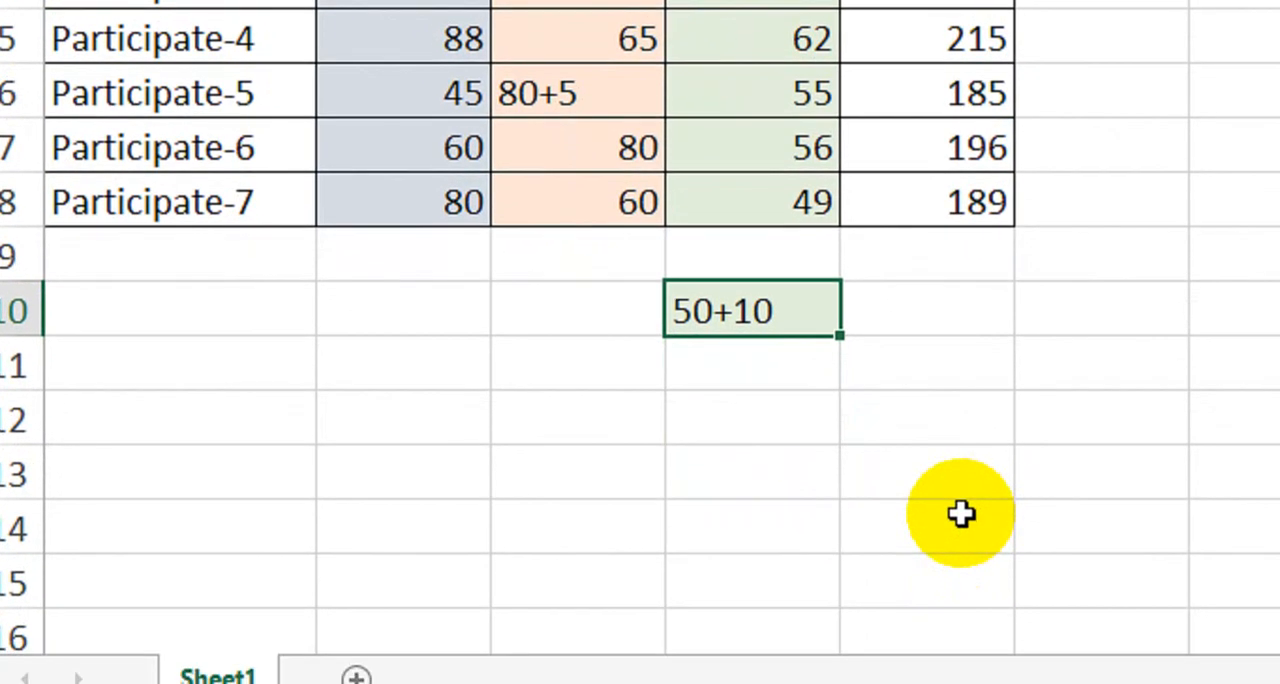
{"action": "key", "text": "Right"}
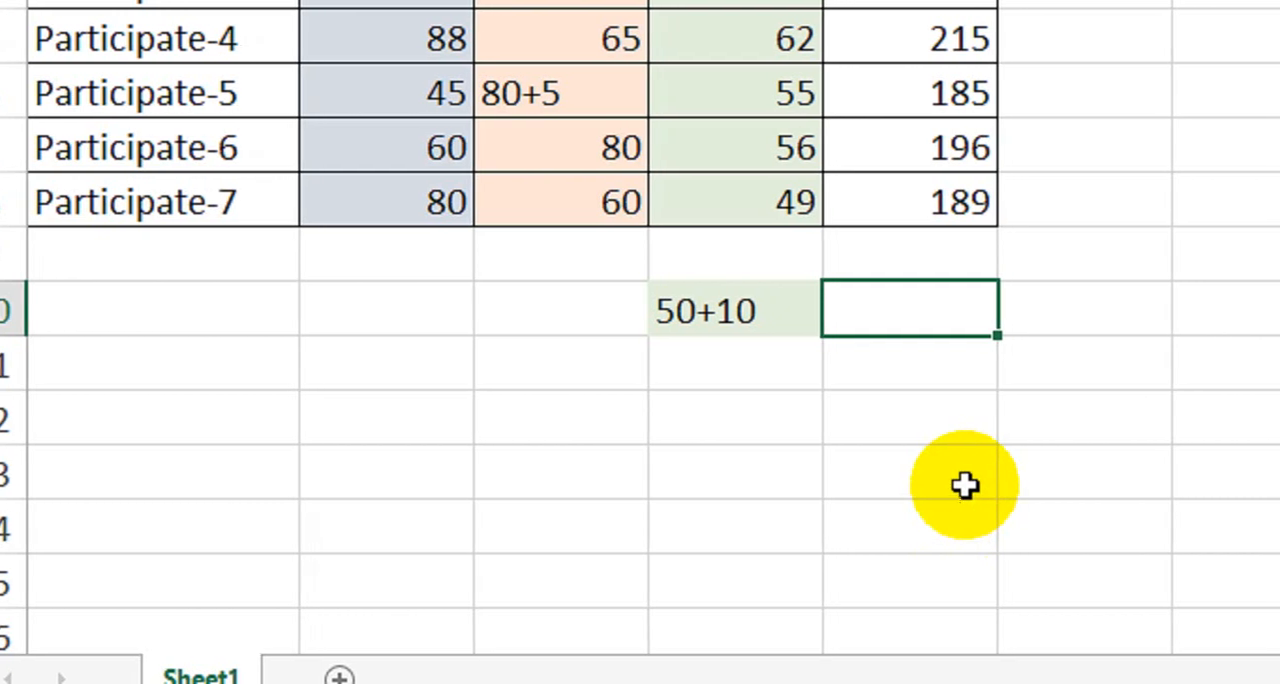
{"action": "key", "text": "Left"}
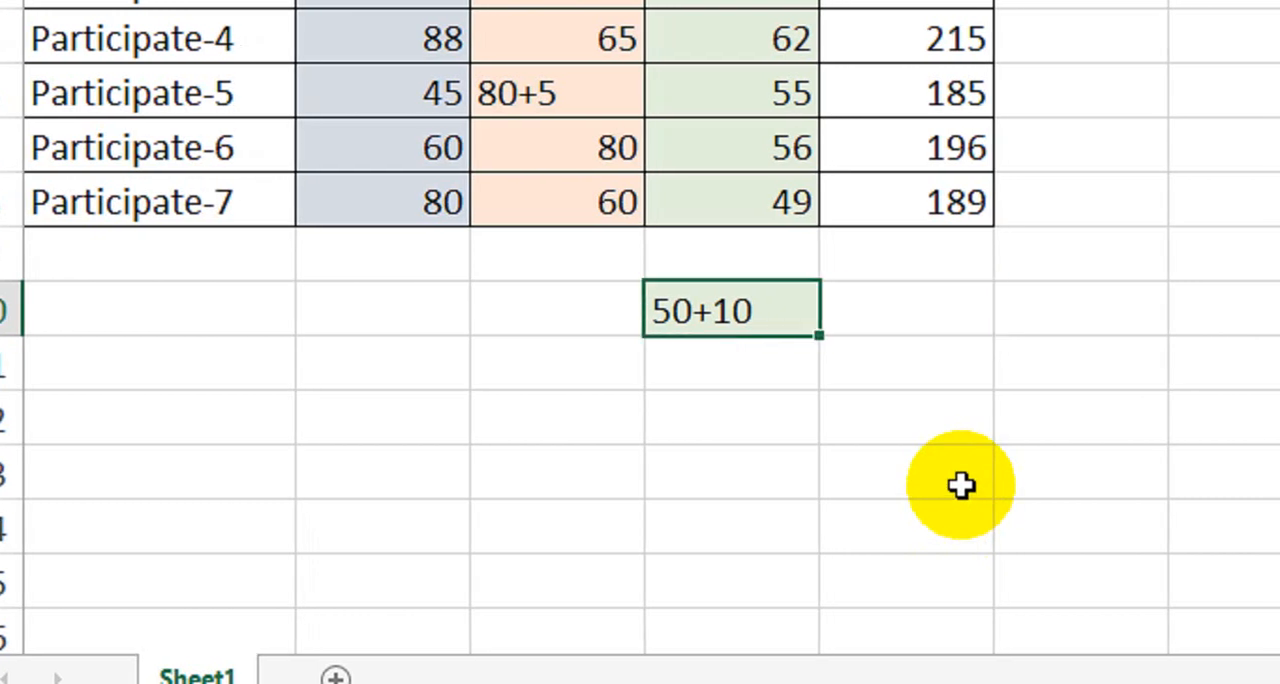
{"action": "key", "text": "Delete"}
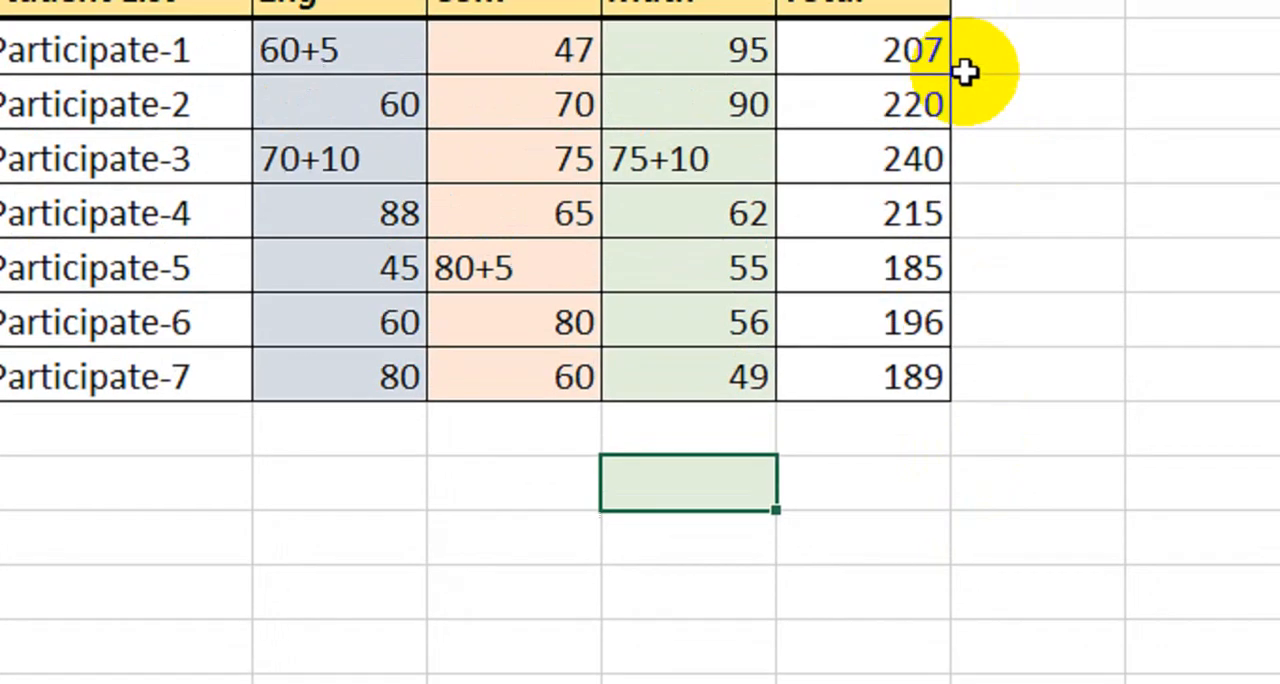
Clear the existing totals of all seven participants in E2:E8.
{"action": "left_click_drag", "start_coordinate": [900, 120], "coordinate": [826, 441]}
{"action": "key", "text": "Delete"}
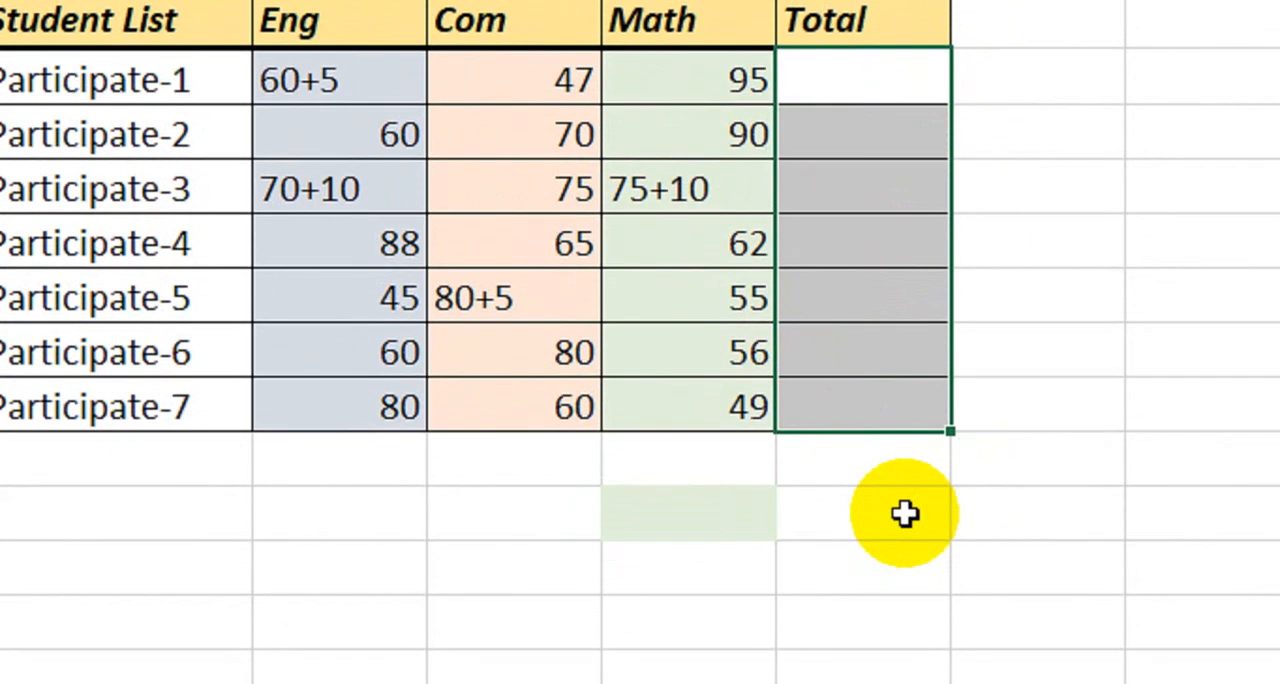
Total Participate-2's marks in cell E3 with the formula =SUM(B3:D3).
{"action": "left_click_drag", "start_coordinate": [363, 128], "coordinate": [648, 159]}
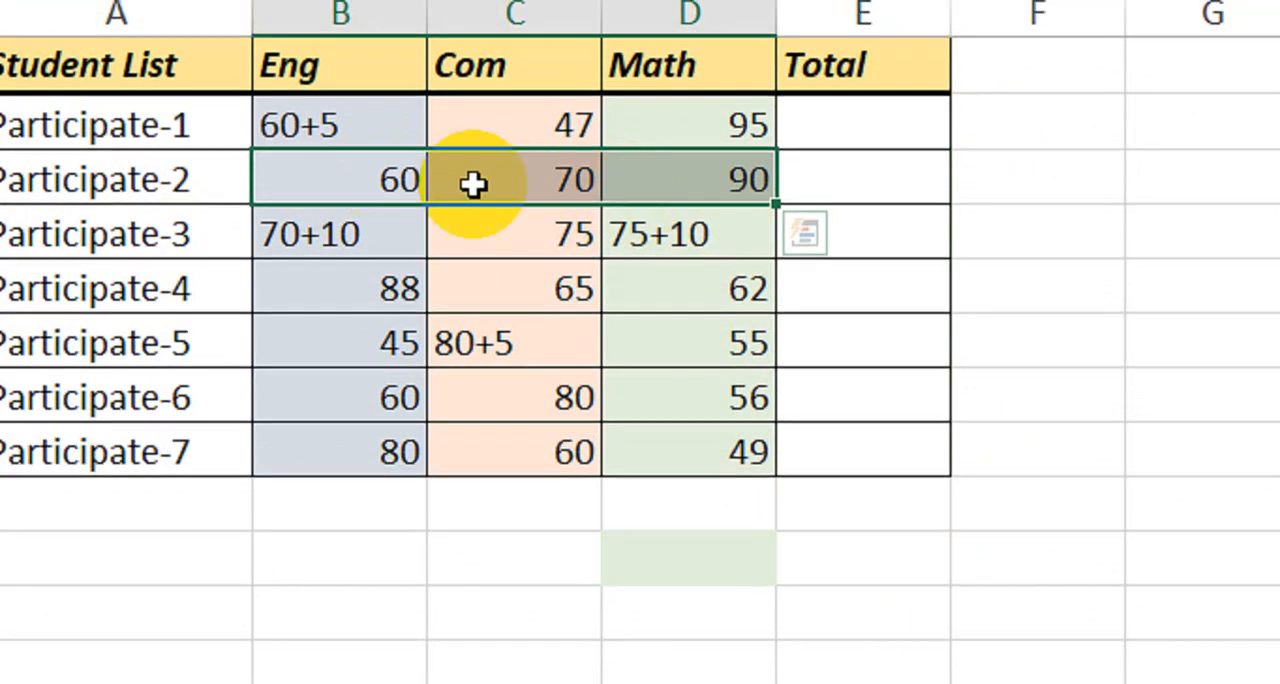
{"action": "left_click", "coordinate": [865, 195]}
{"action": "type", "text": "=sum"}
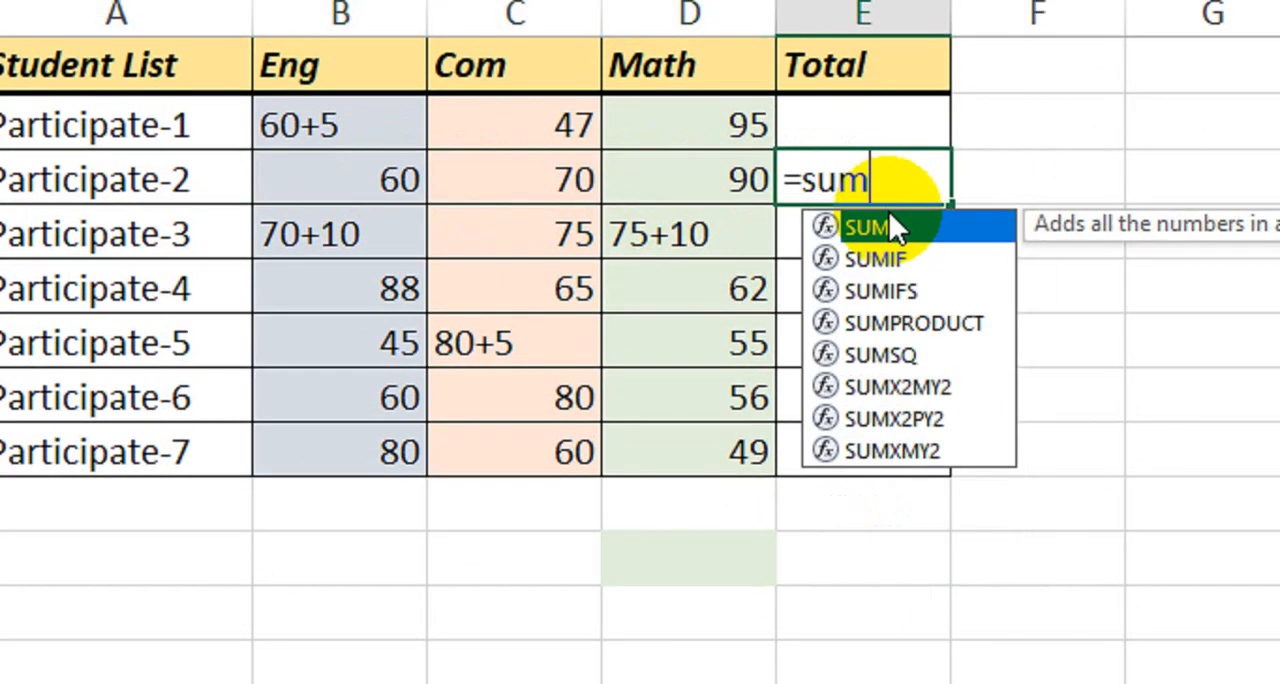
{"action": "key", "text": "Tab"}
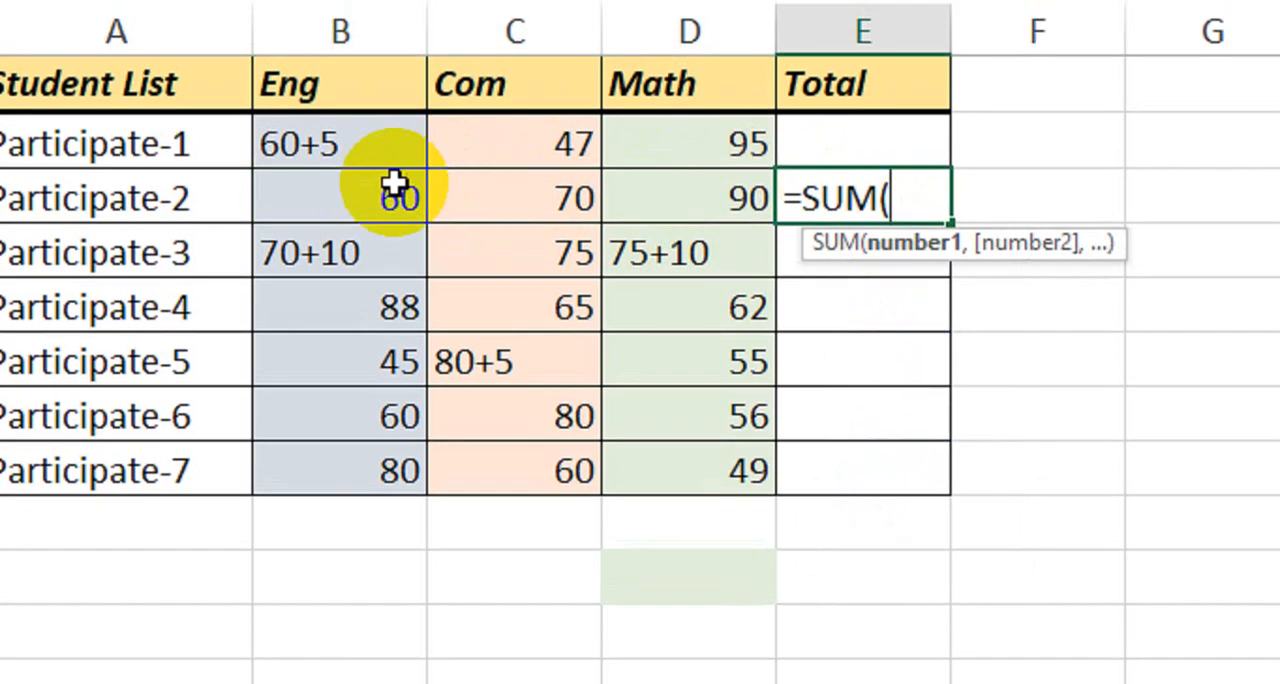
{"action": "left_click_drag", "start_coordinate": [380, 170], "coordinate": [694, 197]}
{"action": "type", "text": ")"}
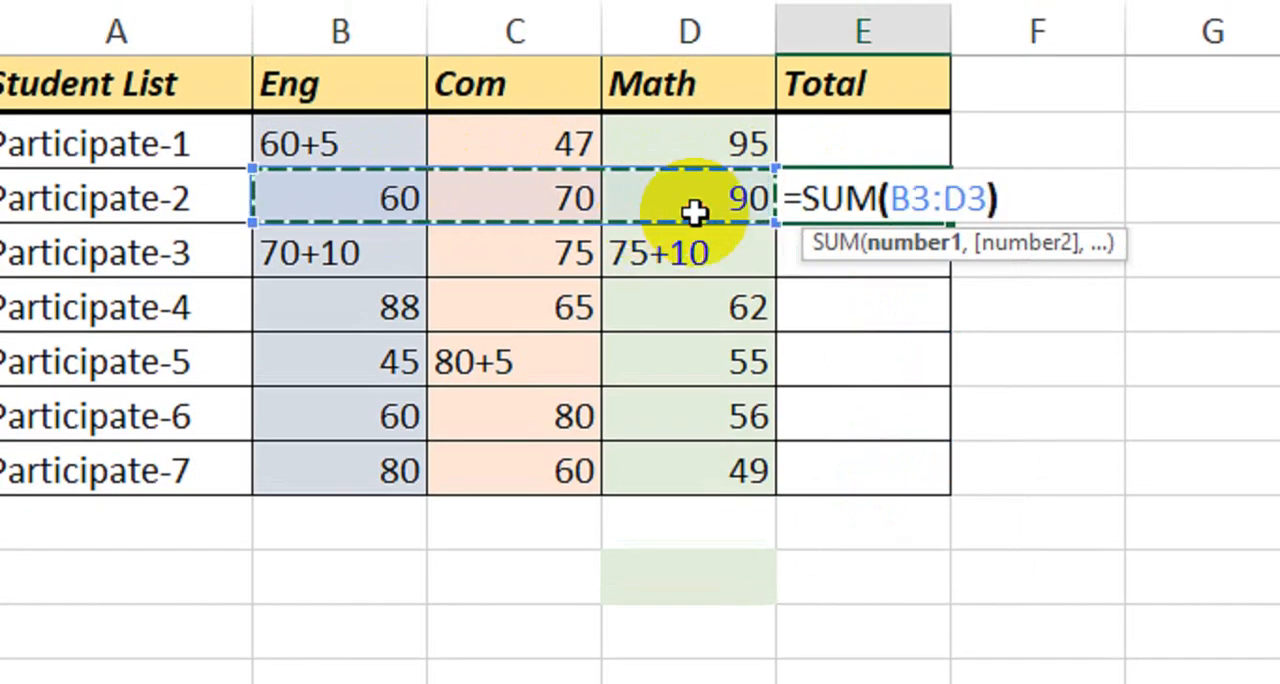
{"action": "key", "text": "Return"}
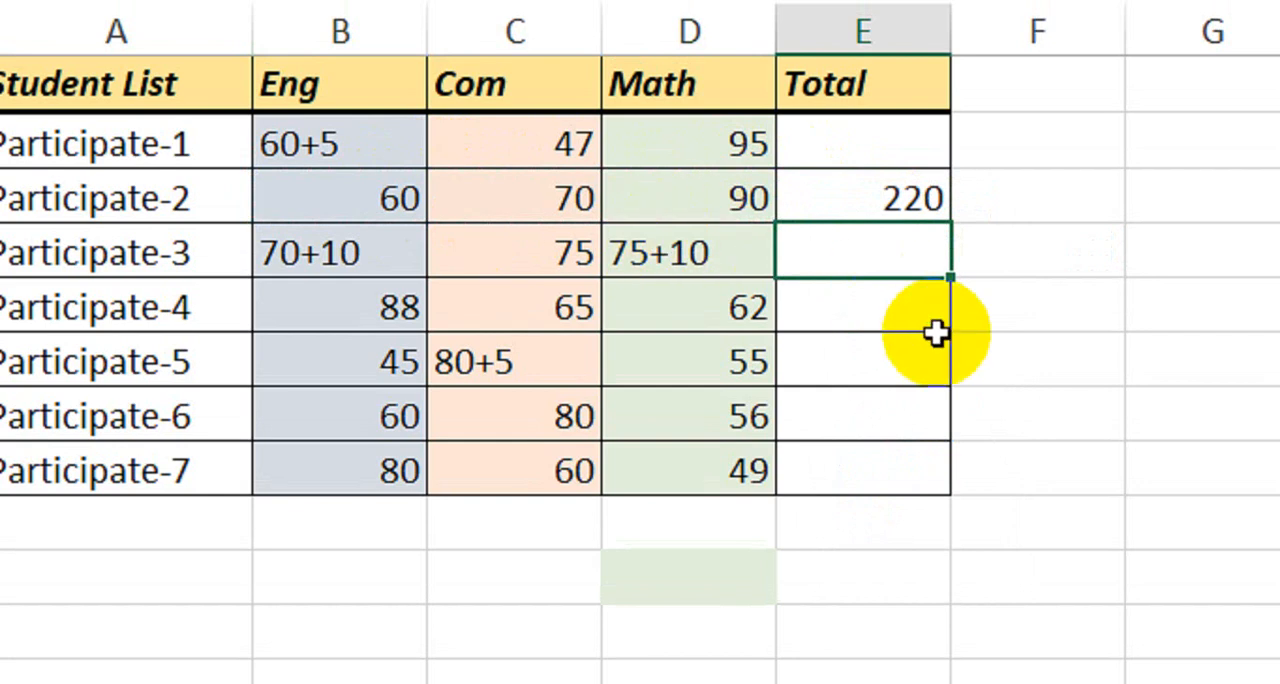
Try to total Participate-3's marks in cell E4 with the formula =SUM(B4:D4).
{"action": "type", "text": "=sum"}
{"action": "key", "text": "Tab"}
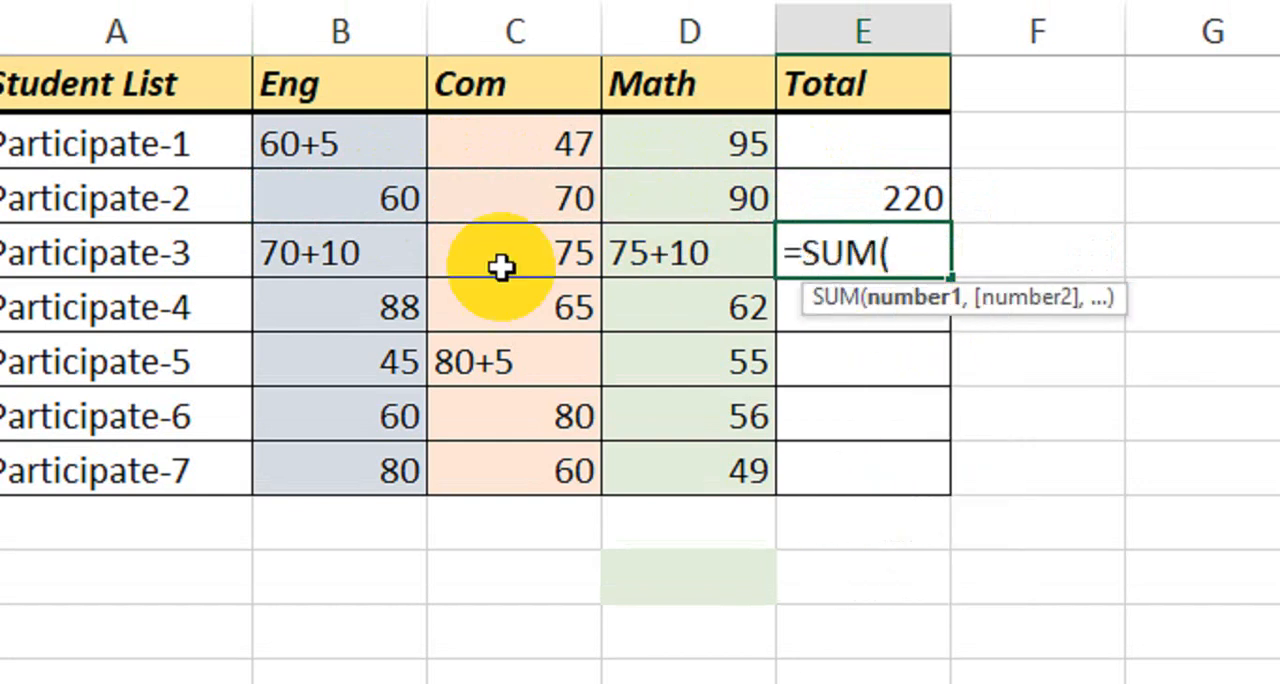
{"action": "left_click_drag", "start_coordinate": [330, 253], "coordinate": [650, 256]}
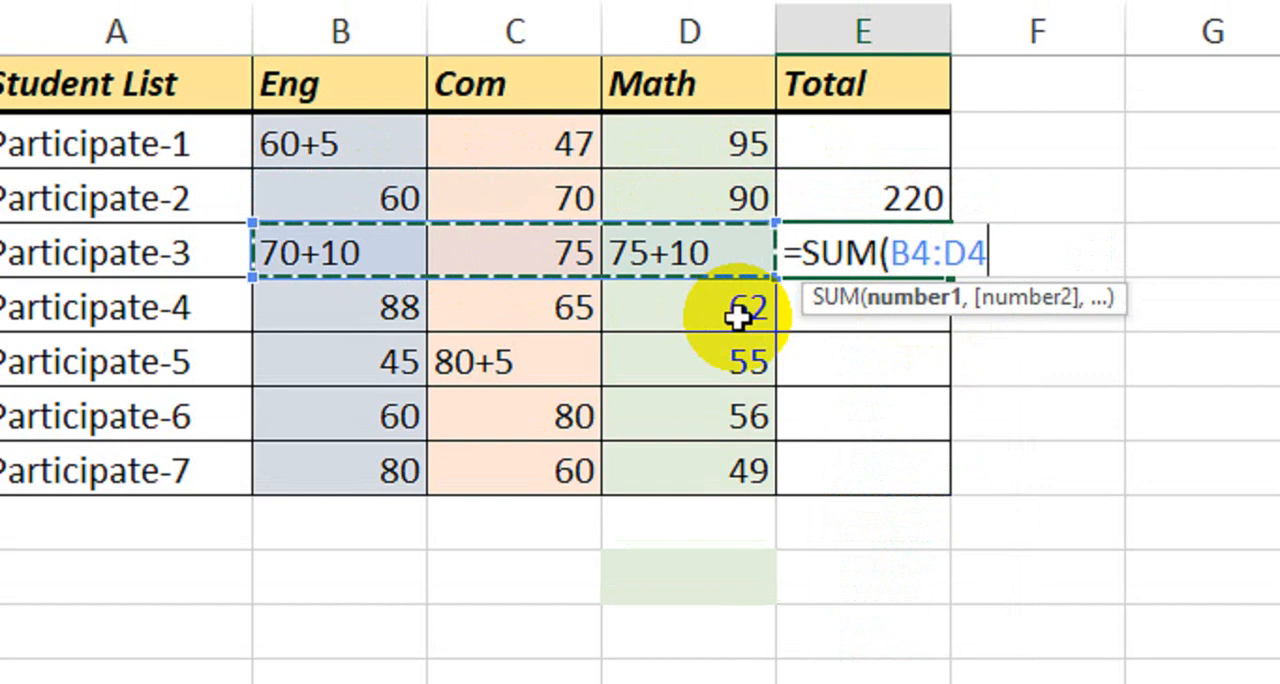
{"action": "type", "text": ")"}
{"action": "key", "text": "Return"}
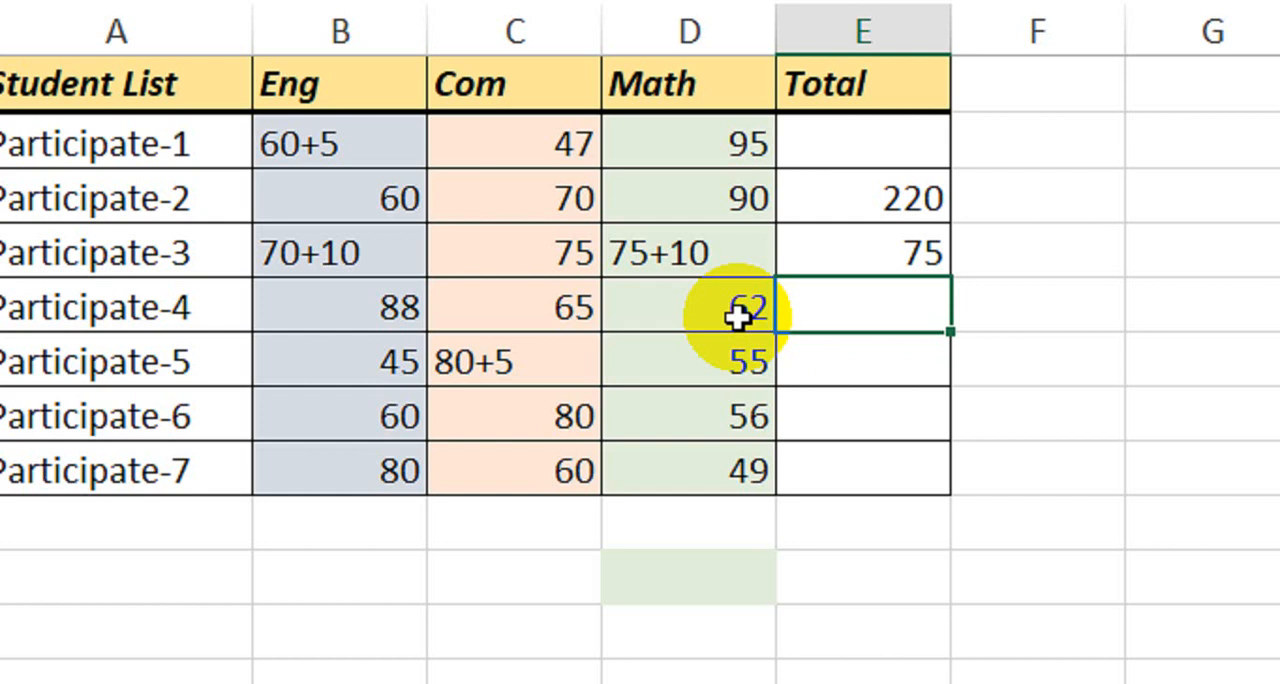
Compare Participate-3's Eng, Com and Math entries with the total to see which of them SUM counts.
{"action": "left_click", "coordinate": [566, 270]}
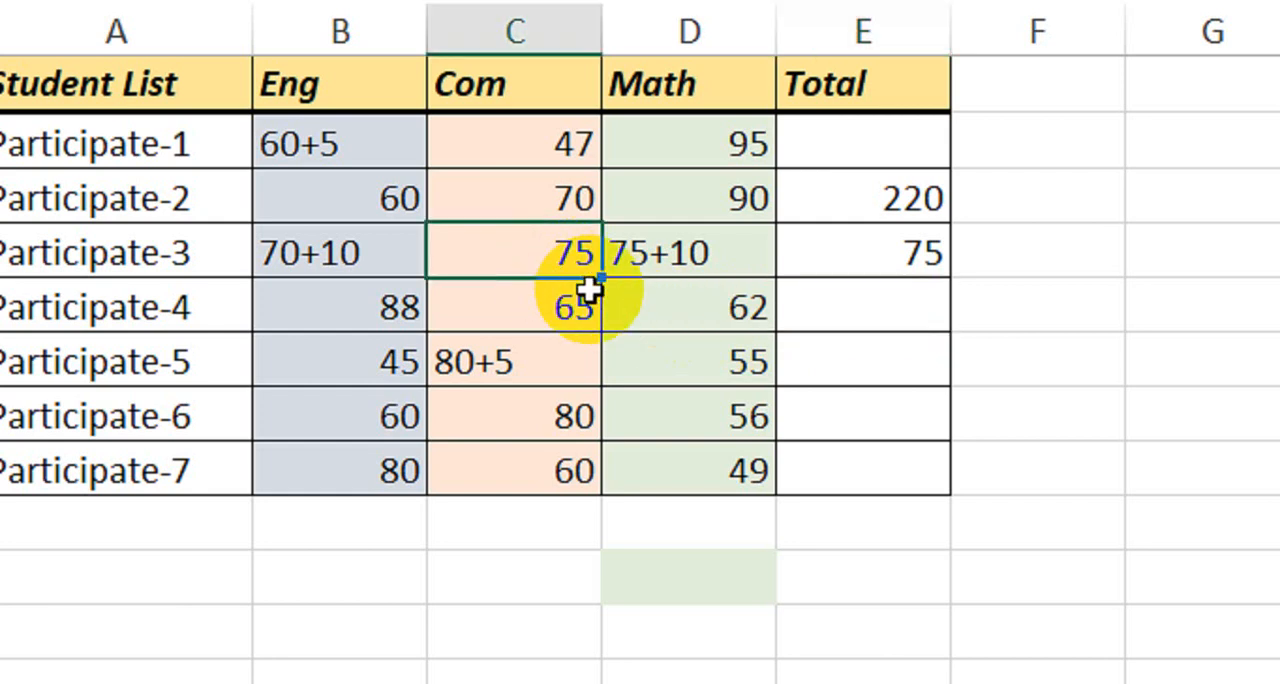
{"action": "left_click", "coordinate": [340, 250]}
{"action": "left_click", "coordinate": [686, 262]}
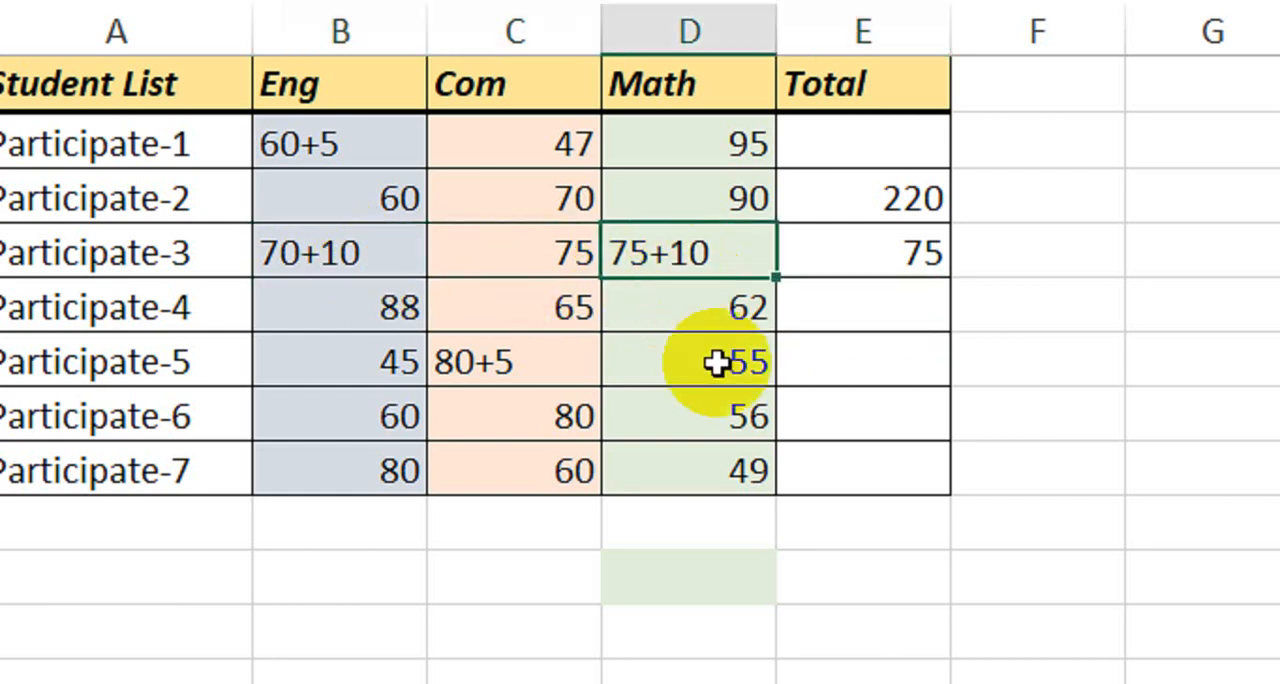
{"action": "left_click", "coordinate": [377, 263]}
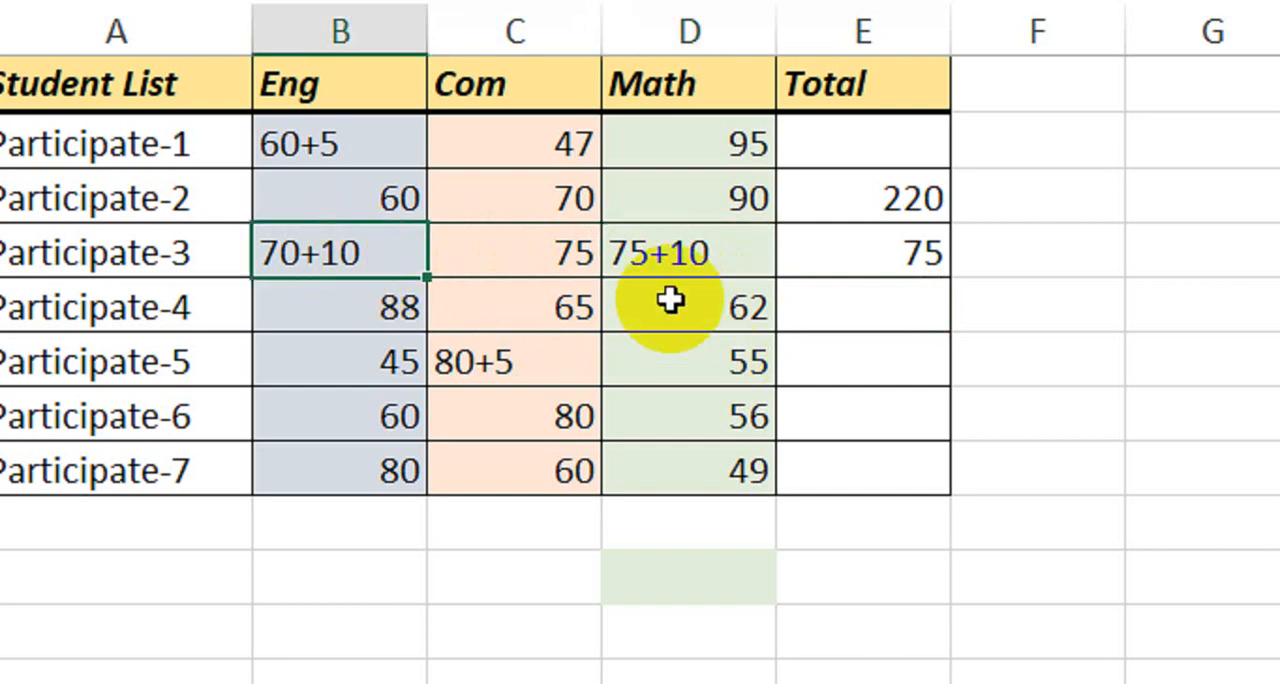
{"action": "left_click", "coordinate": [683, 258]}
{"action": "left_click", "coordinate": [543, 263]}
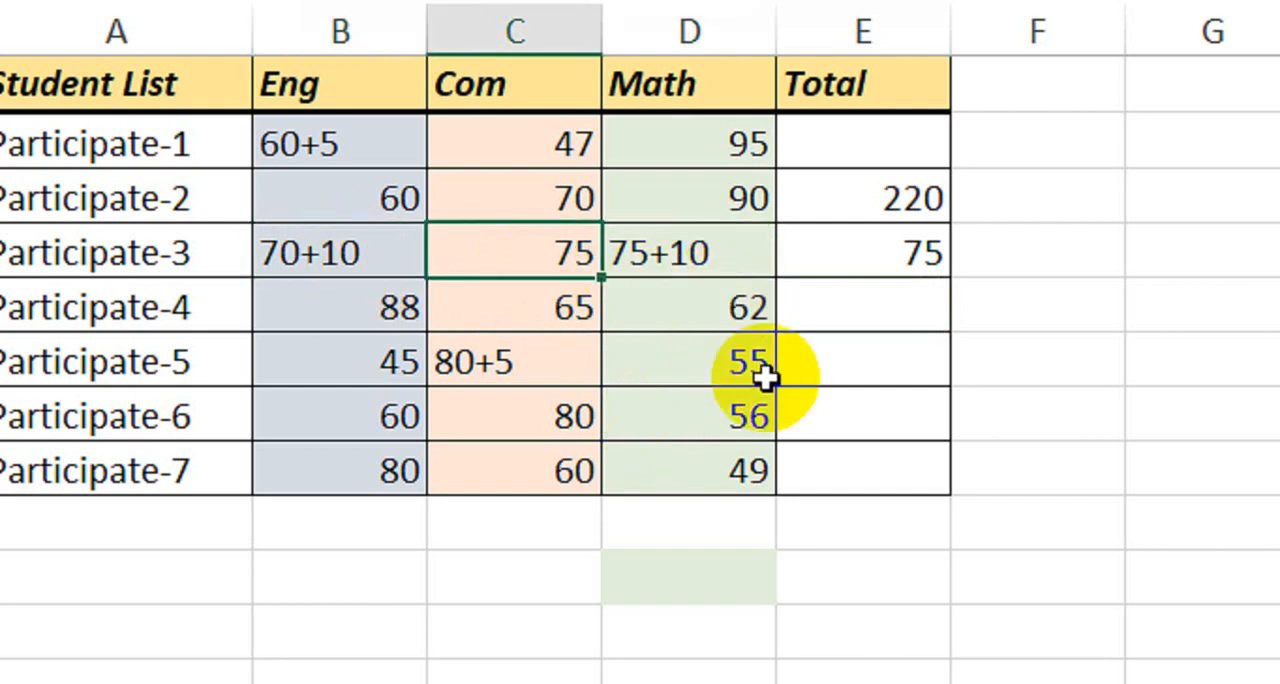
{"action": "left_click", "coordinate": [868, 250]}
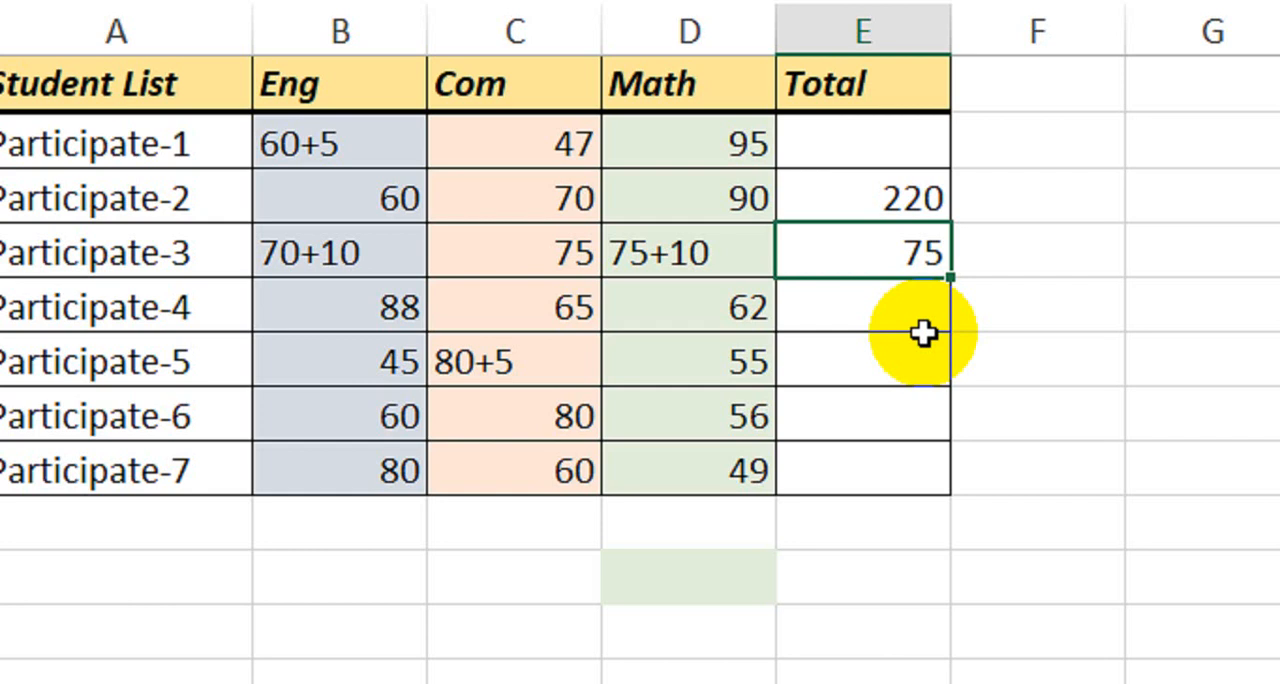
Clear the trial SUM results from the Total column, E2:E8.
{"action": "left_click_drag", "start_coordinate": [925, 150], "coordinate": [860, 478]}
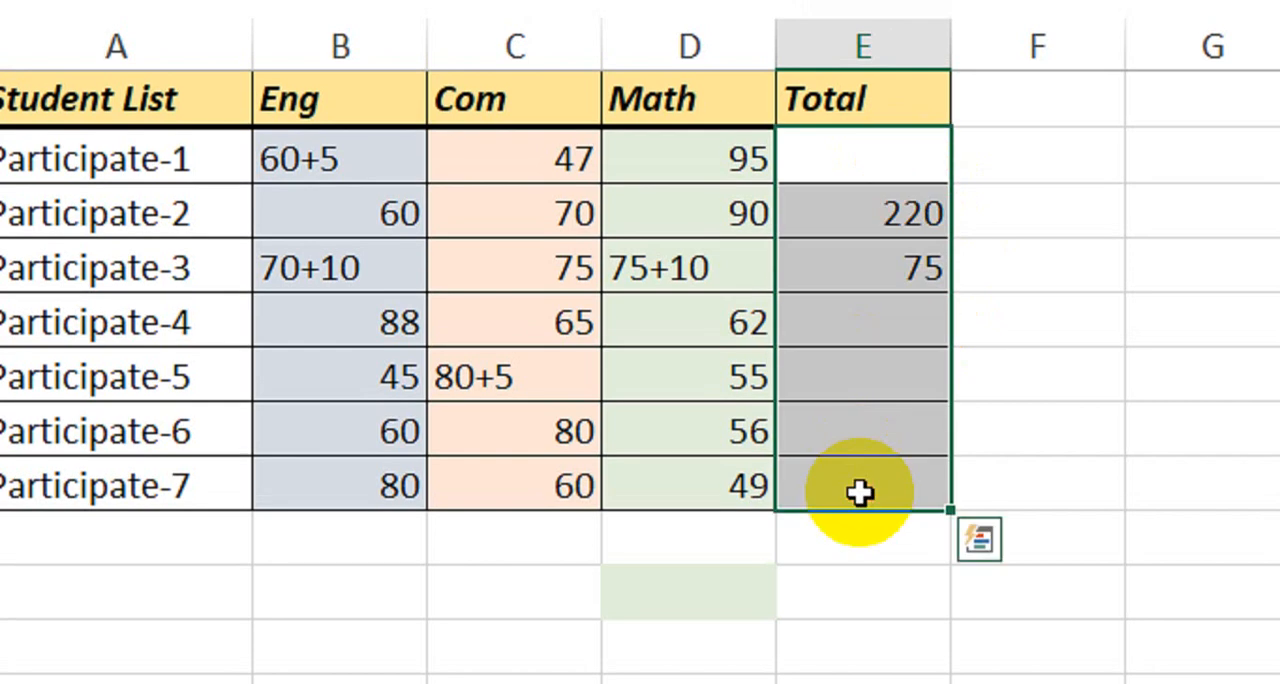
{"action": "key", "text": "Delete"}
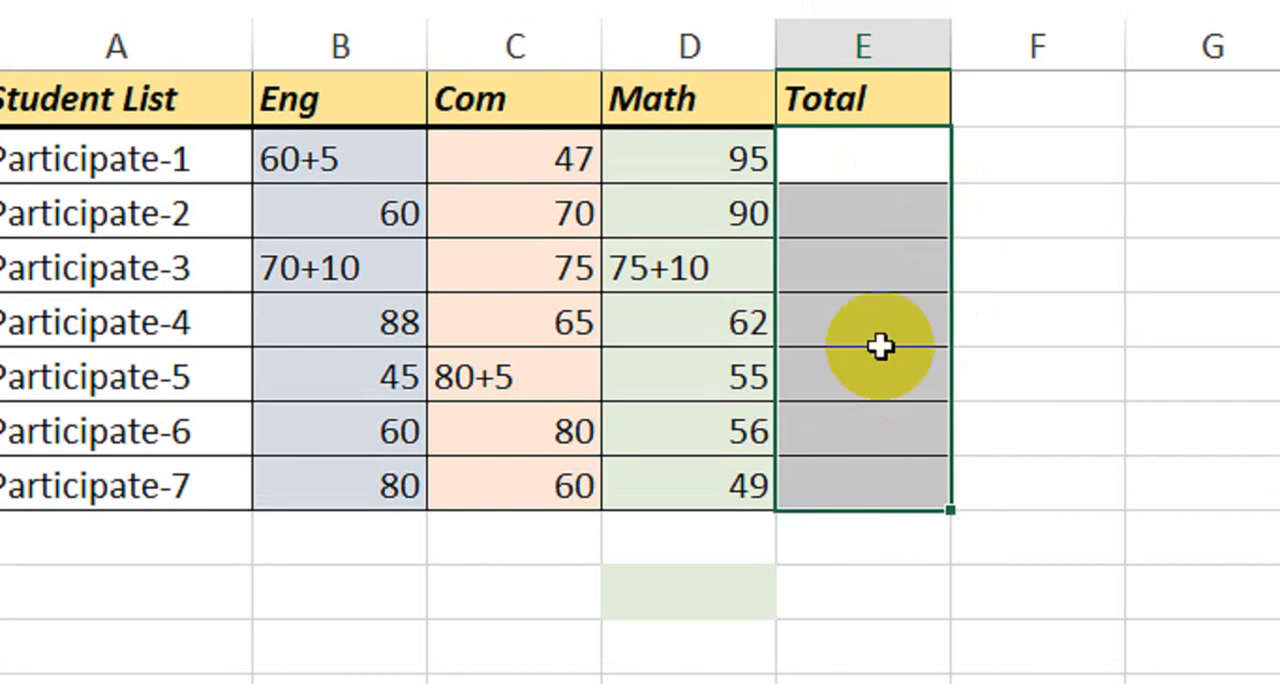
Start the total formula in cell E2 with =IF(ISNUMBER(B2),B2, so that numeric Eng marks are returned as they are.
{"action": "left_click", "coordinate": [876, 166]}
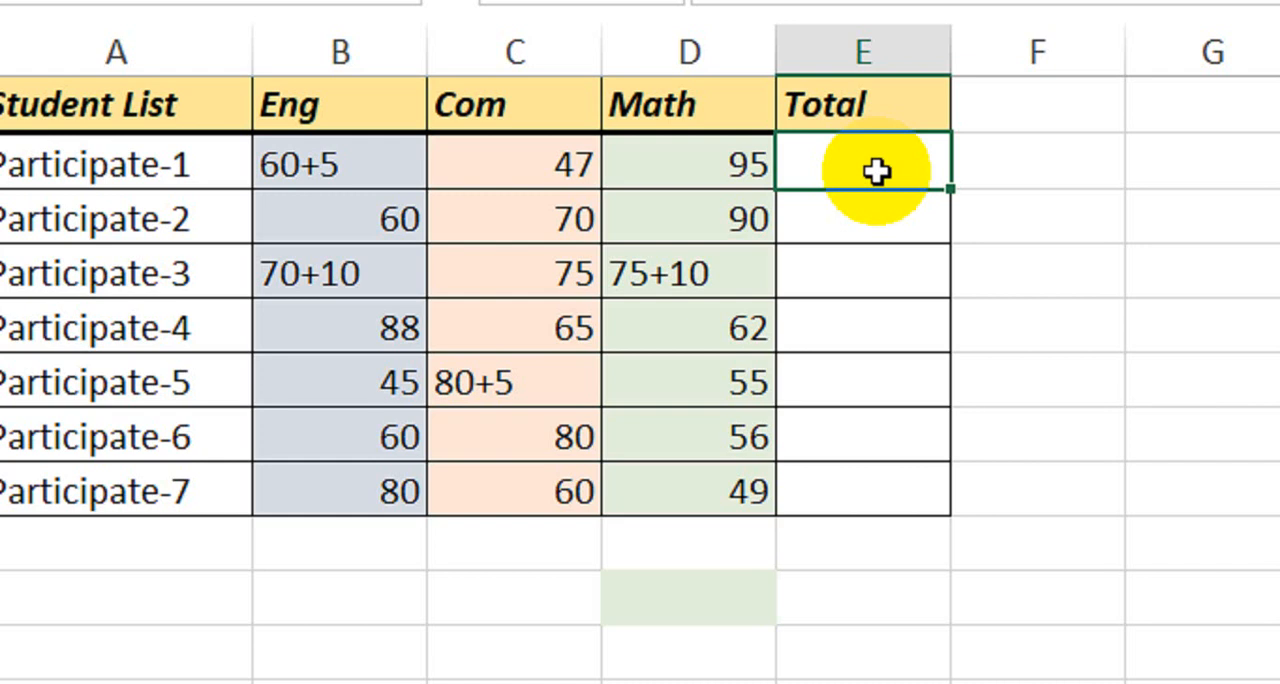
{"action": "double_click", "coordinate": [876, 172]}
{"action": "type", "text": "=if"}
{"action": "key", "text": "Tab"}
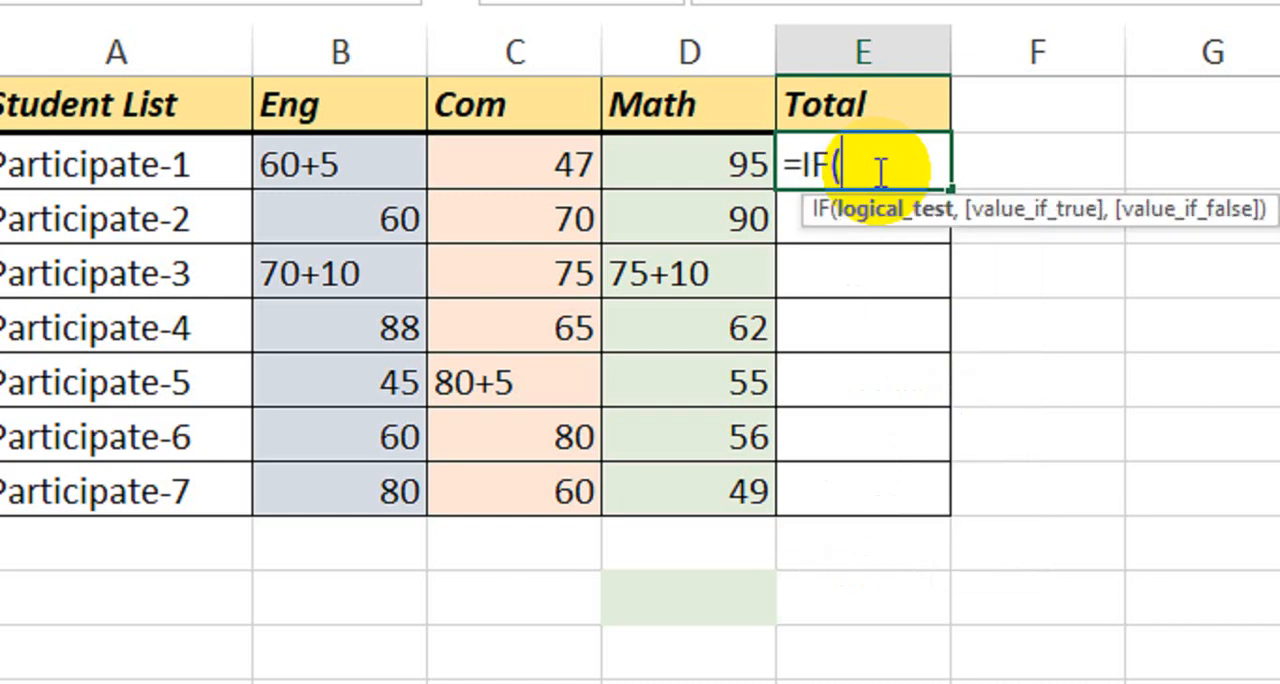
{"action": "type", "text": "isnu"}
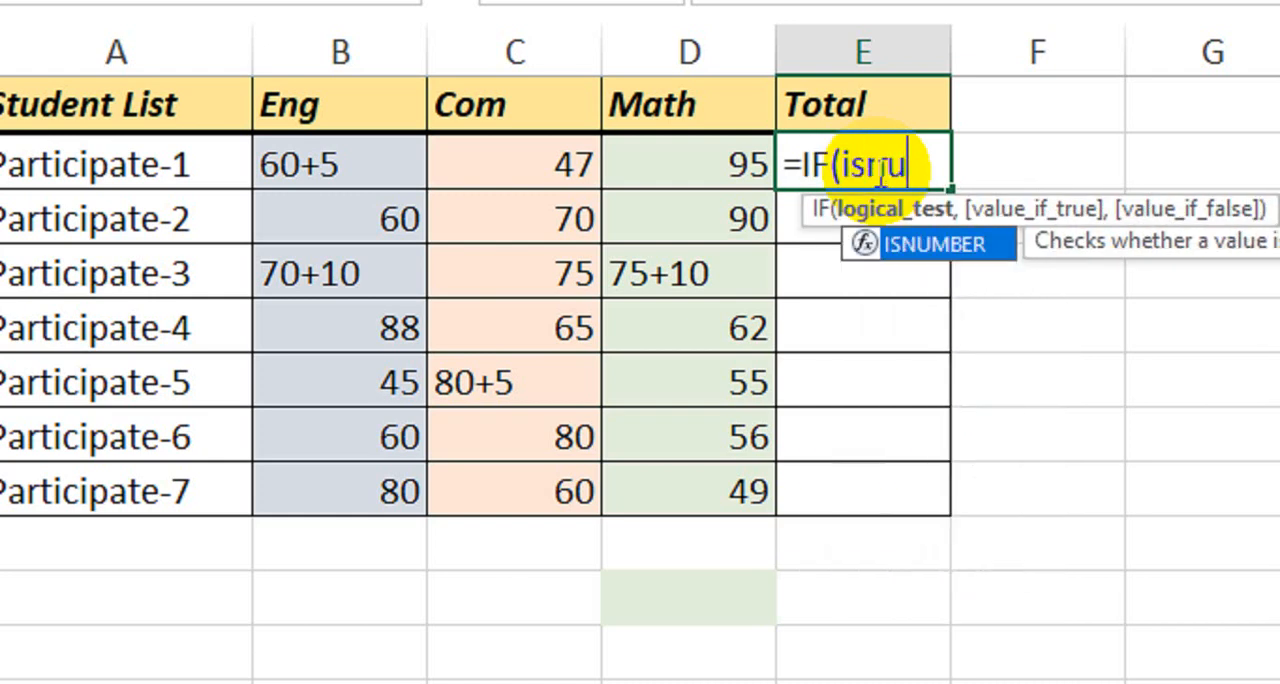
{"action": "key", "text": "Tab"}
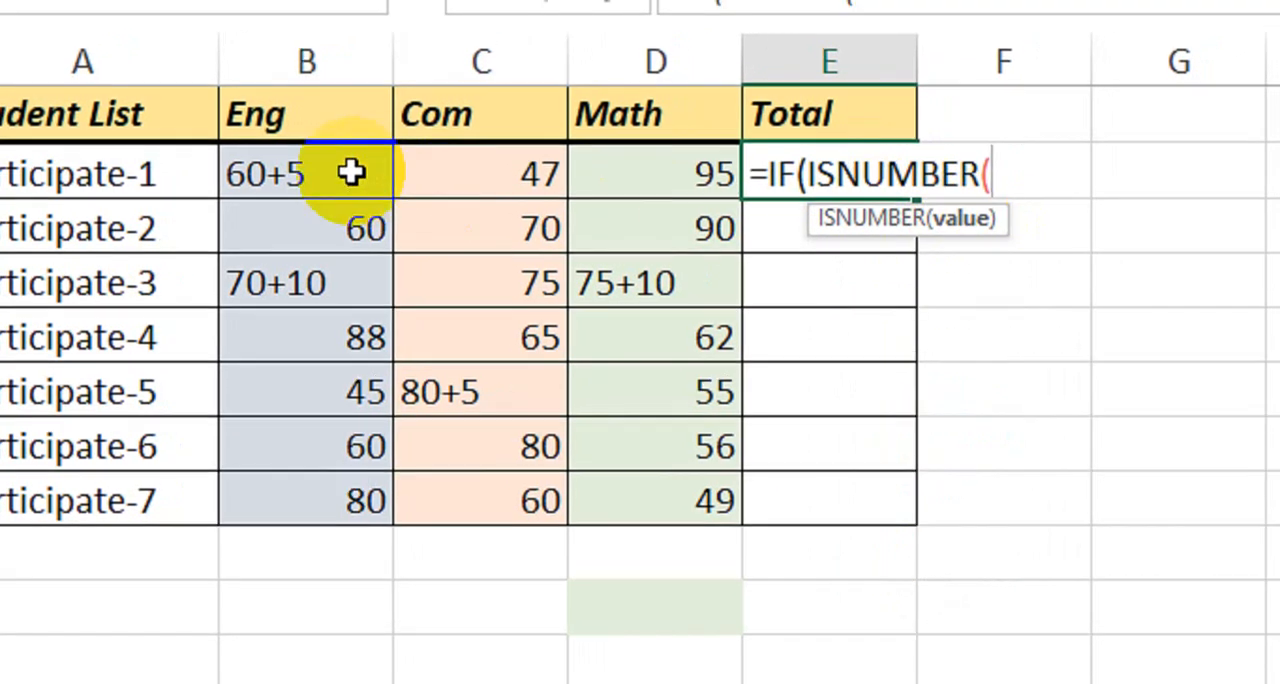
{"action": "left_click", "coordinate": [352, 173]}
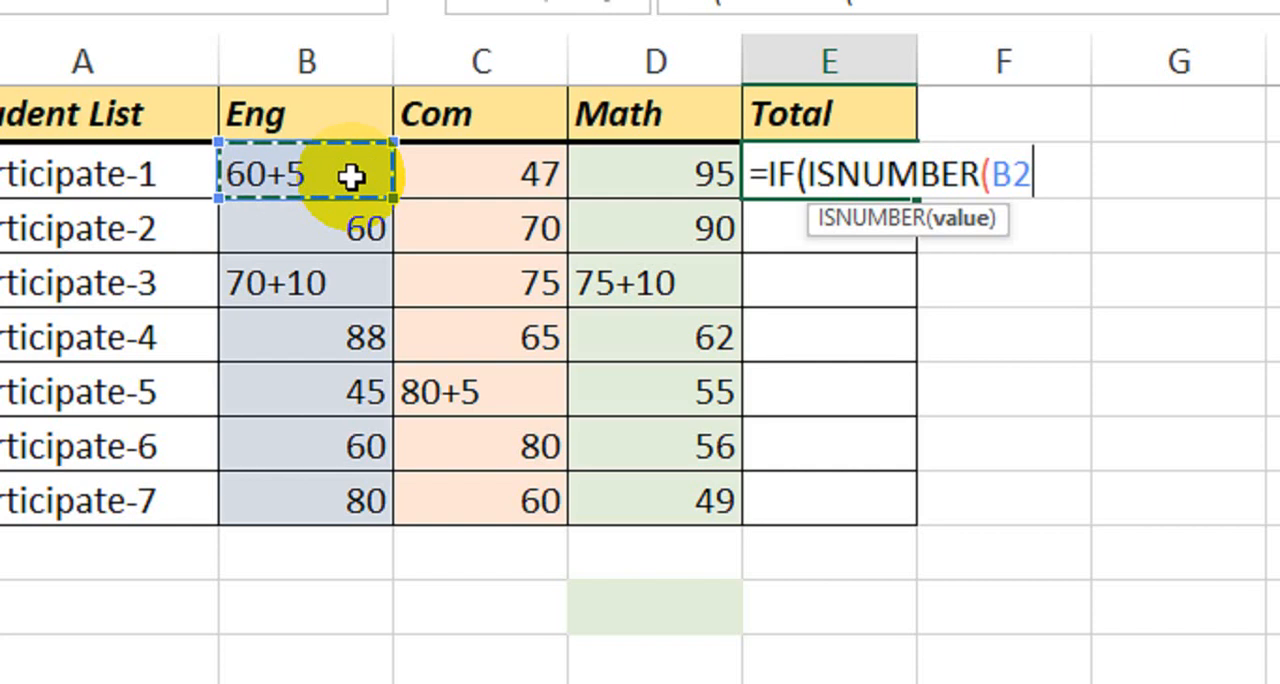
{"action": "type", "text": ")"}
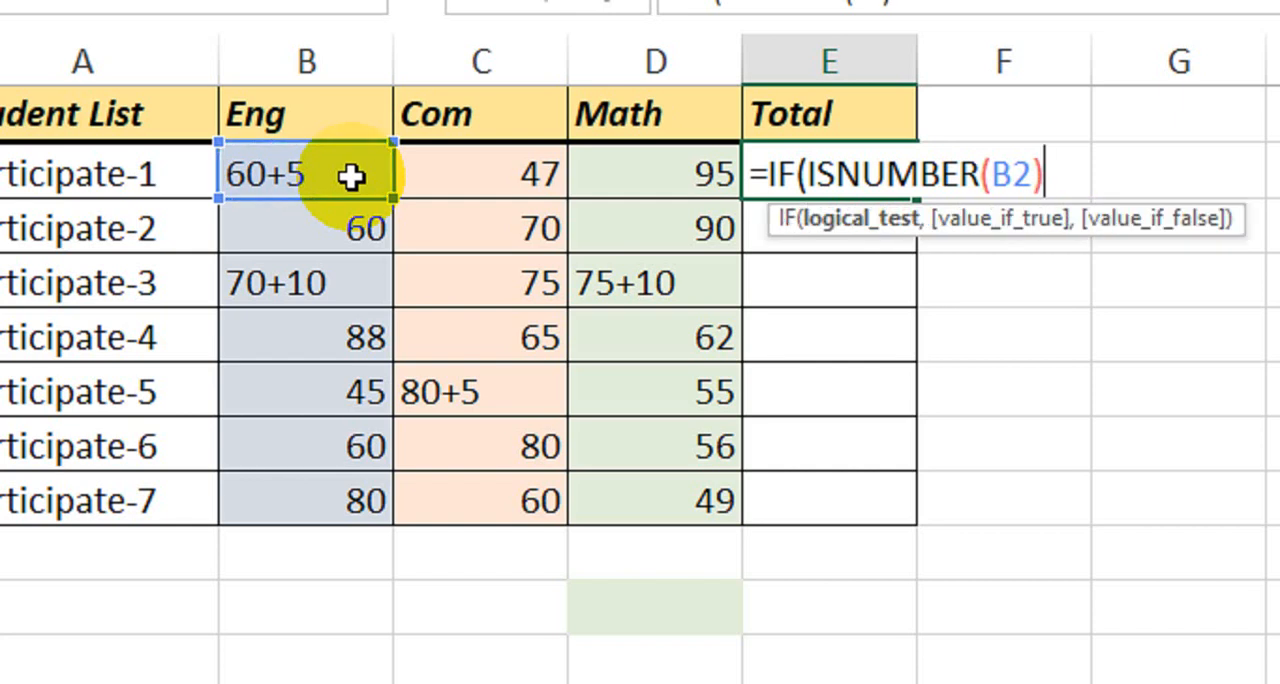
{"action": "type", "text": ","}
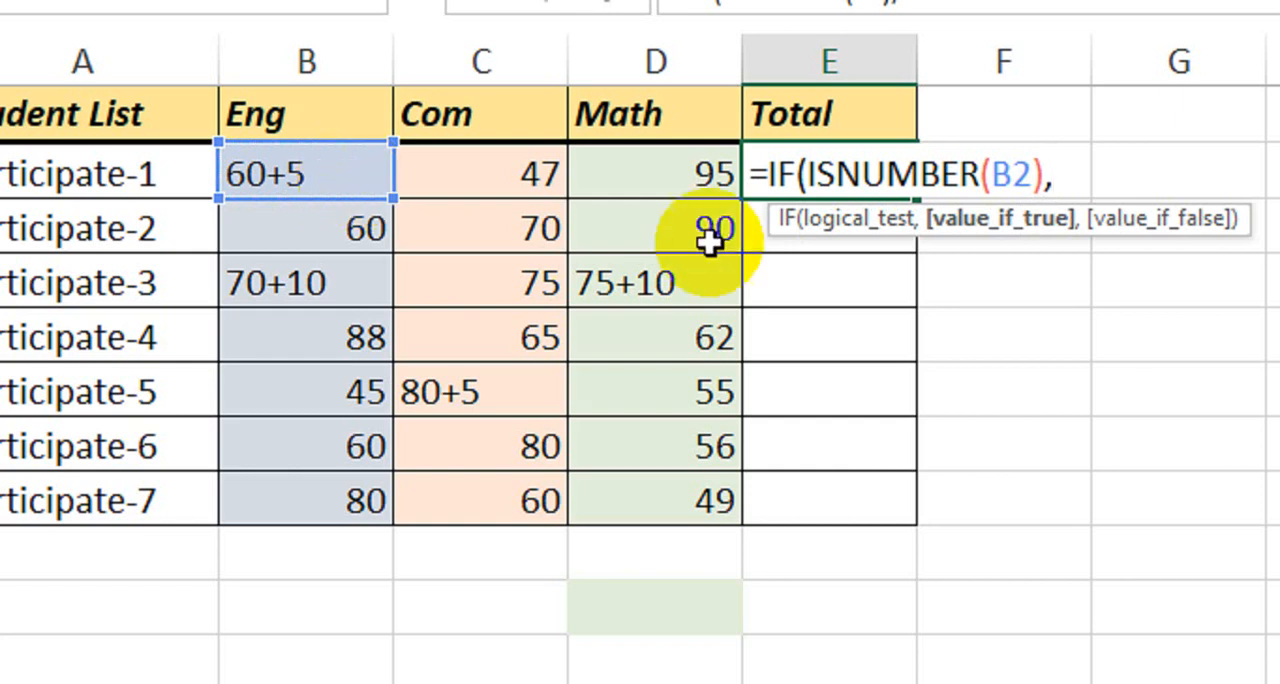
{"action": "left_click", "coordinate": [318, 173]}
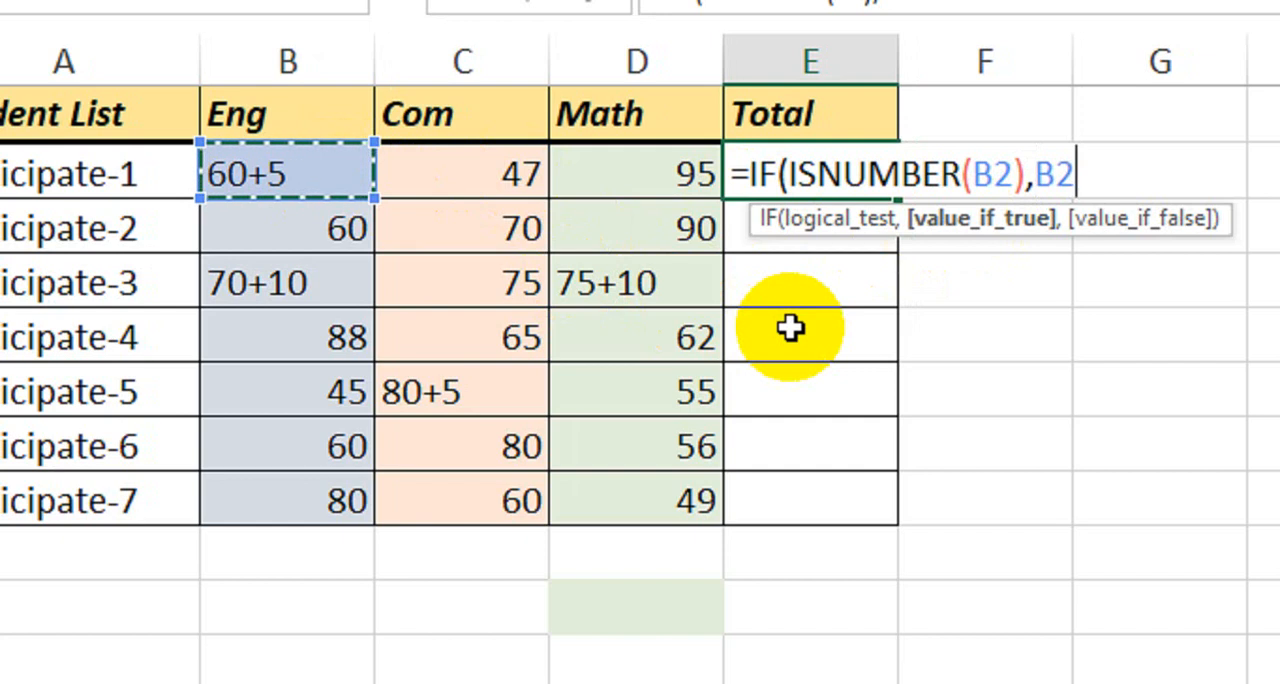
{"action": "type", "text": ","}
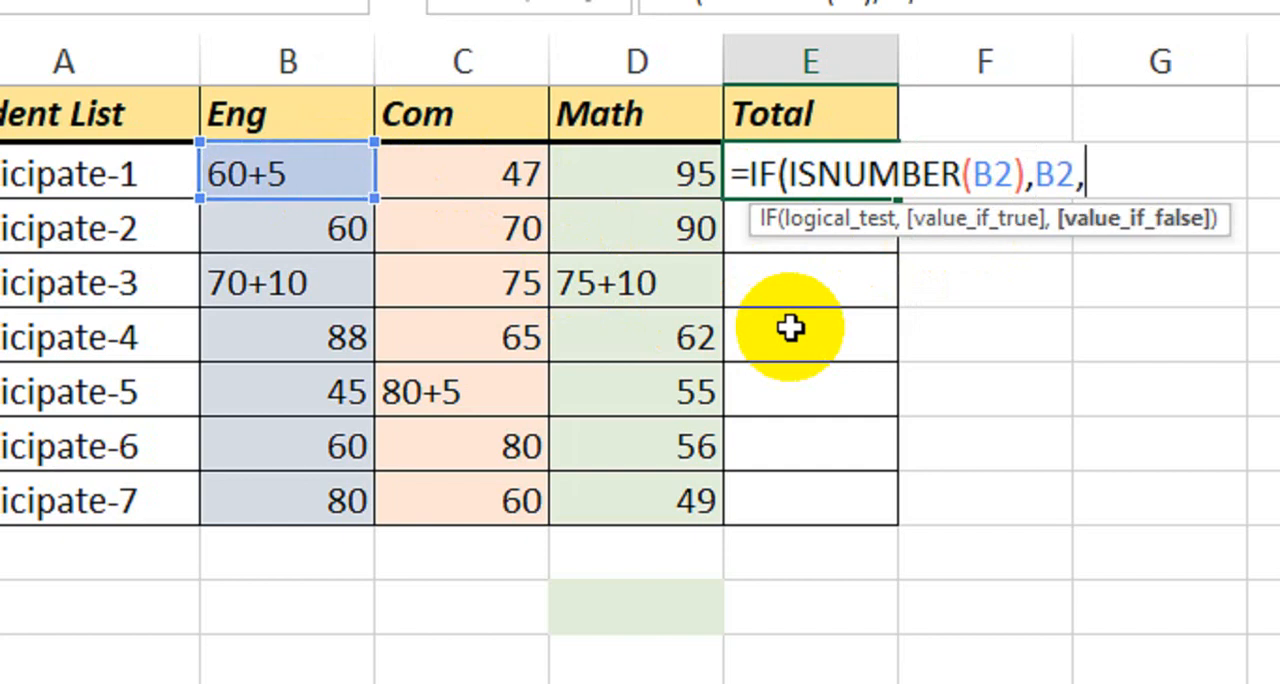
{"action": "type", "text": "left"}
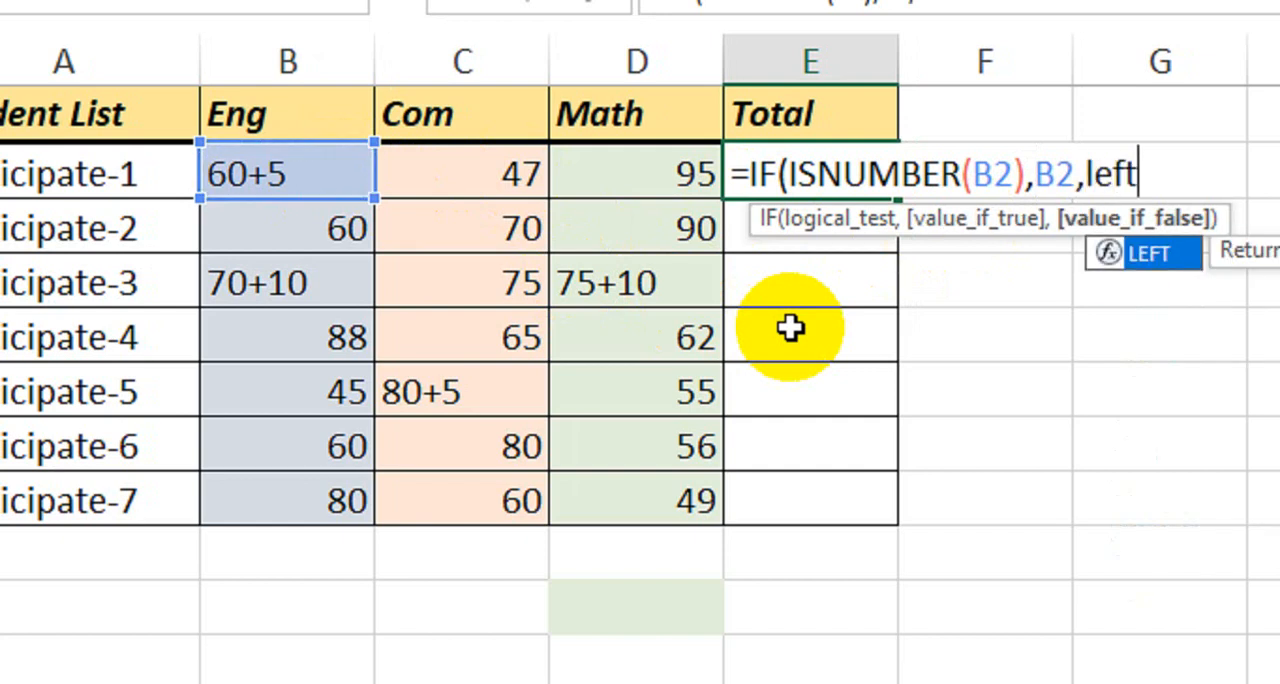
Enter LEFT(B2,FIND("+",B2)-1) as the formula's value-if-false to extract the number before the plus sign.
{"action": "key", "text": "Tab"}
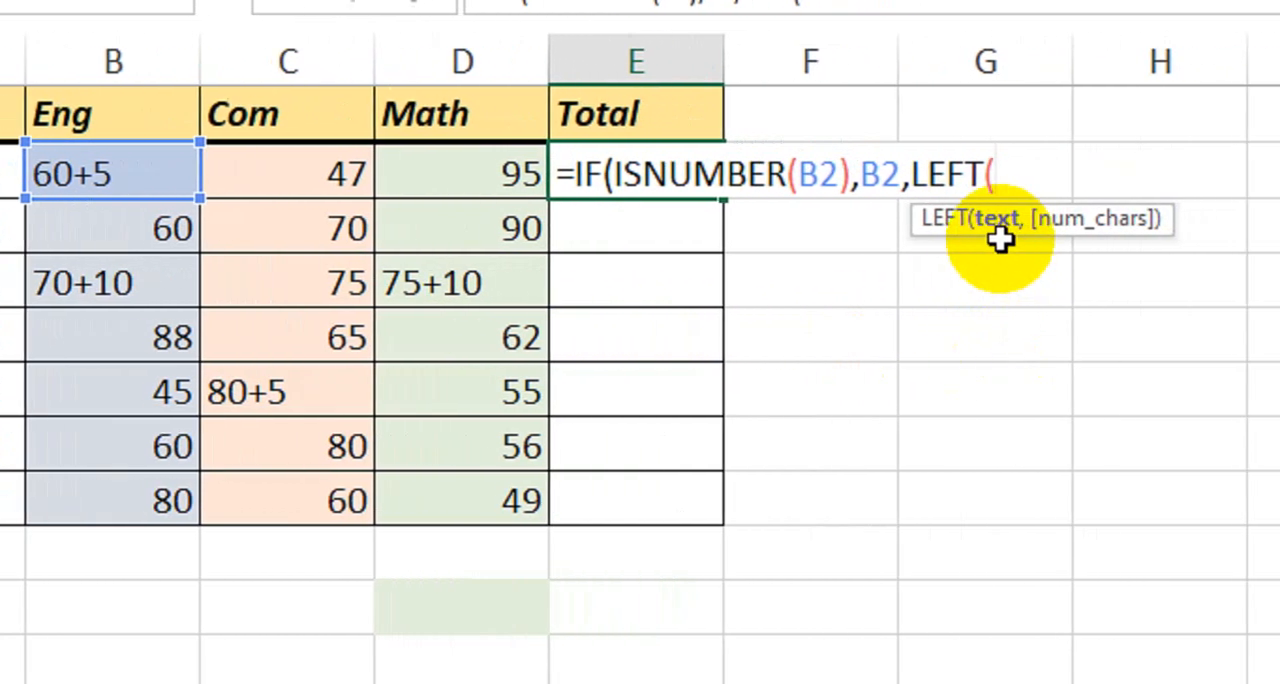
{"action": "left_click", "coordinate": [40, 176]}
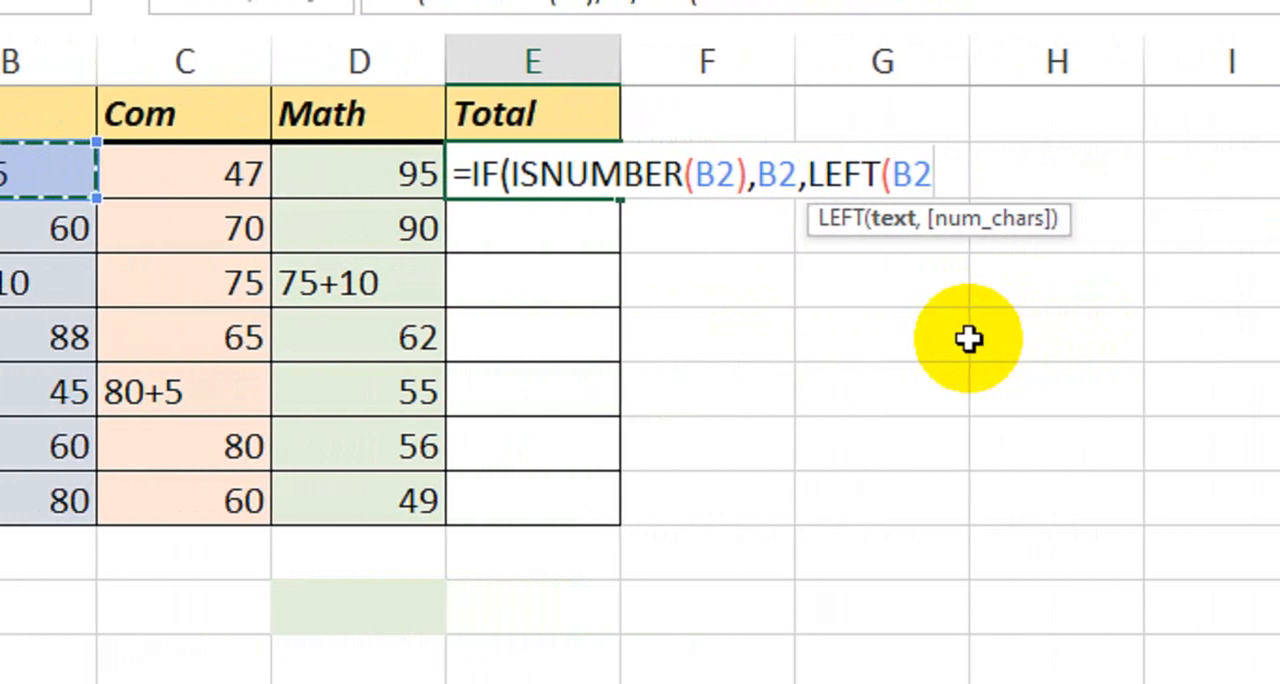
{"action": "type", "text": ","}
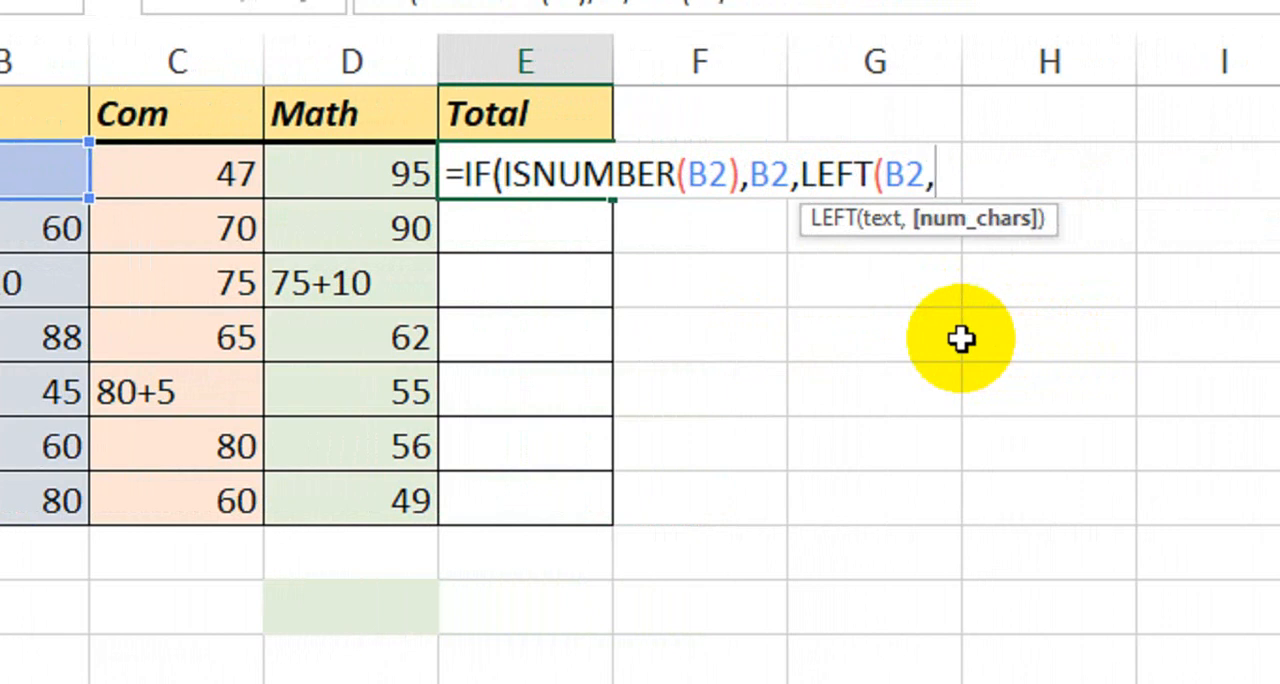
{"action": "type", "text": "find"}
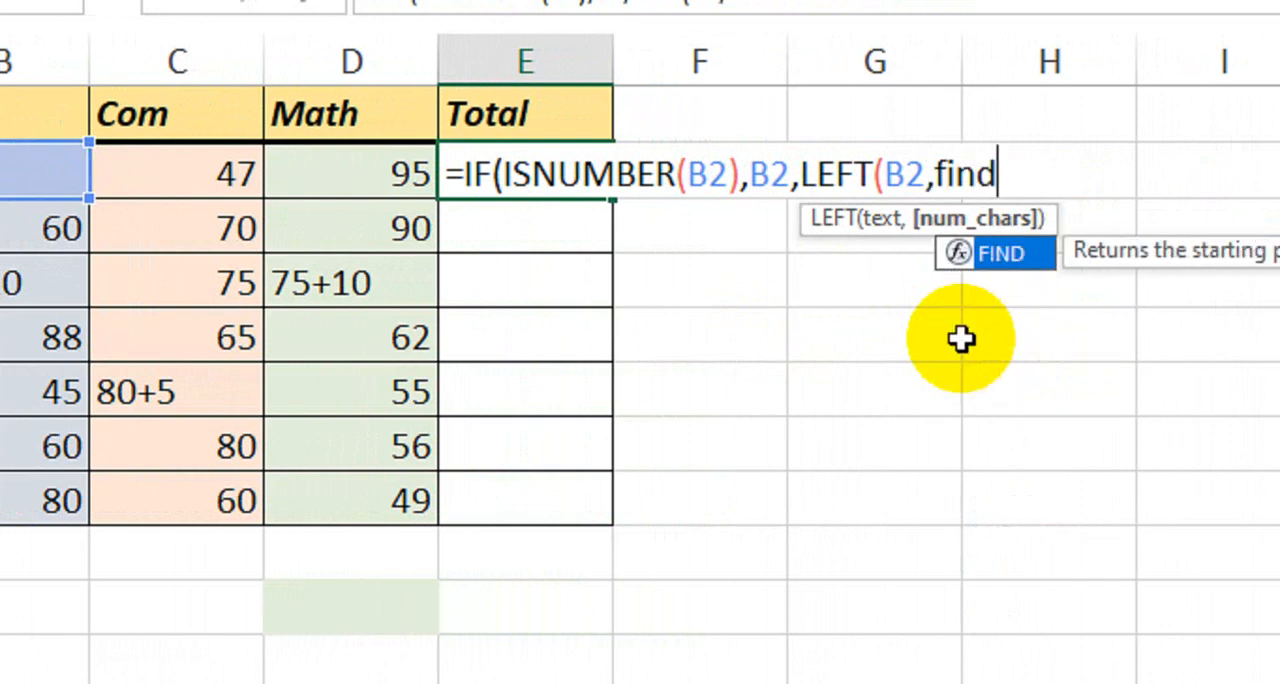
{"action": "key", "text": "Tab"}
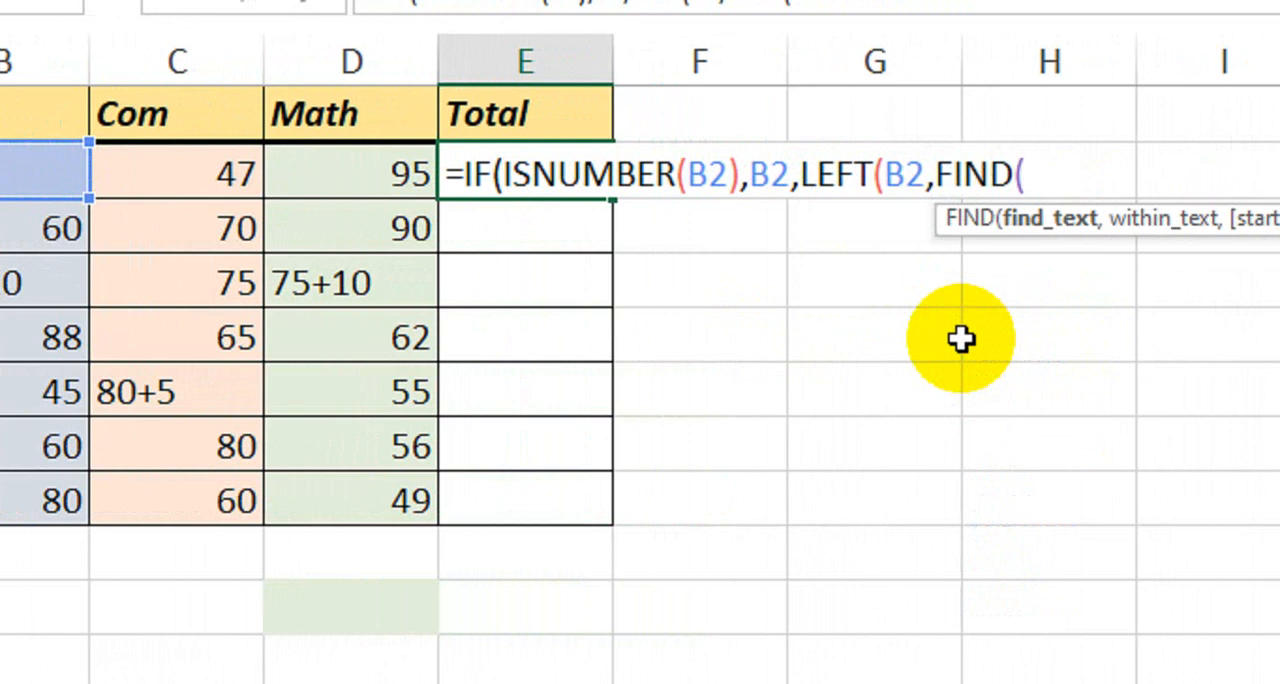
{"action": "type", "text": "("}
{"action": "key", "text": "BackSpace"}
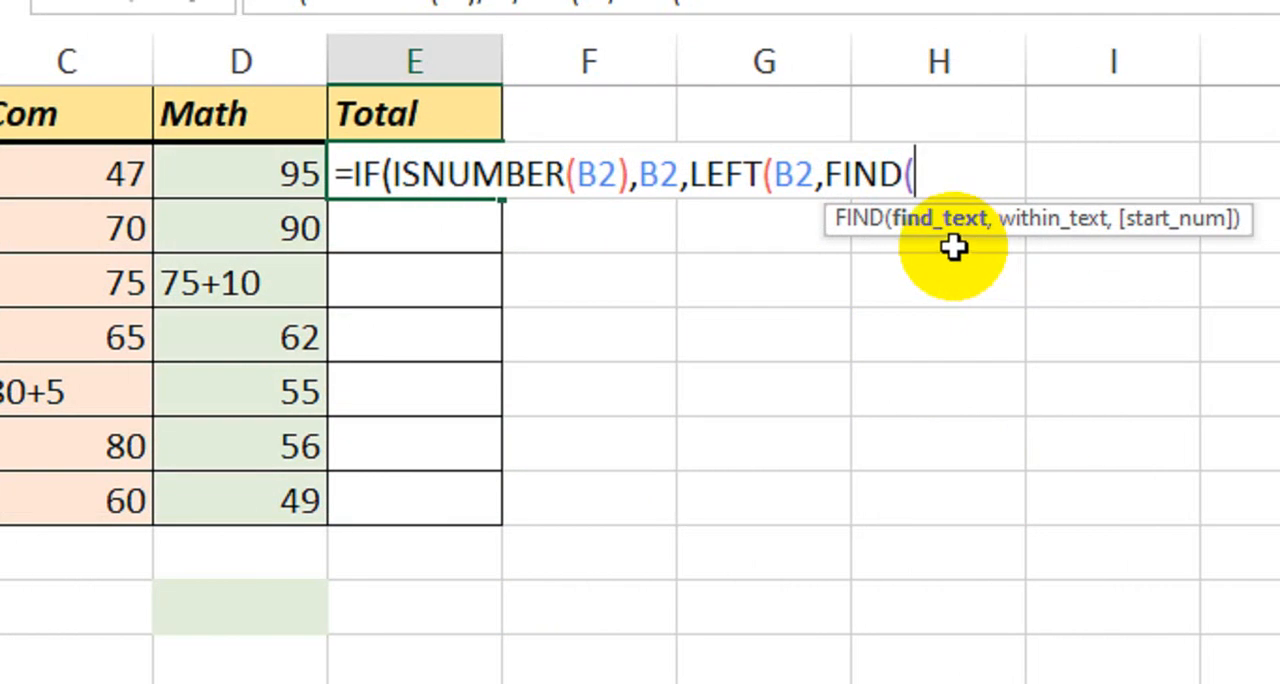
{"action": "type", "text": "\"+\","}
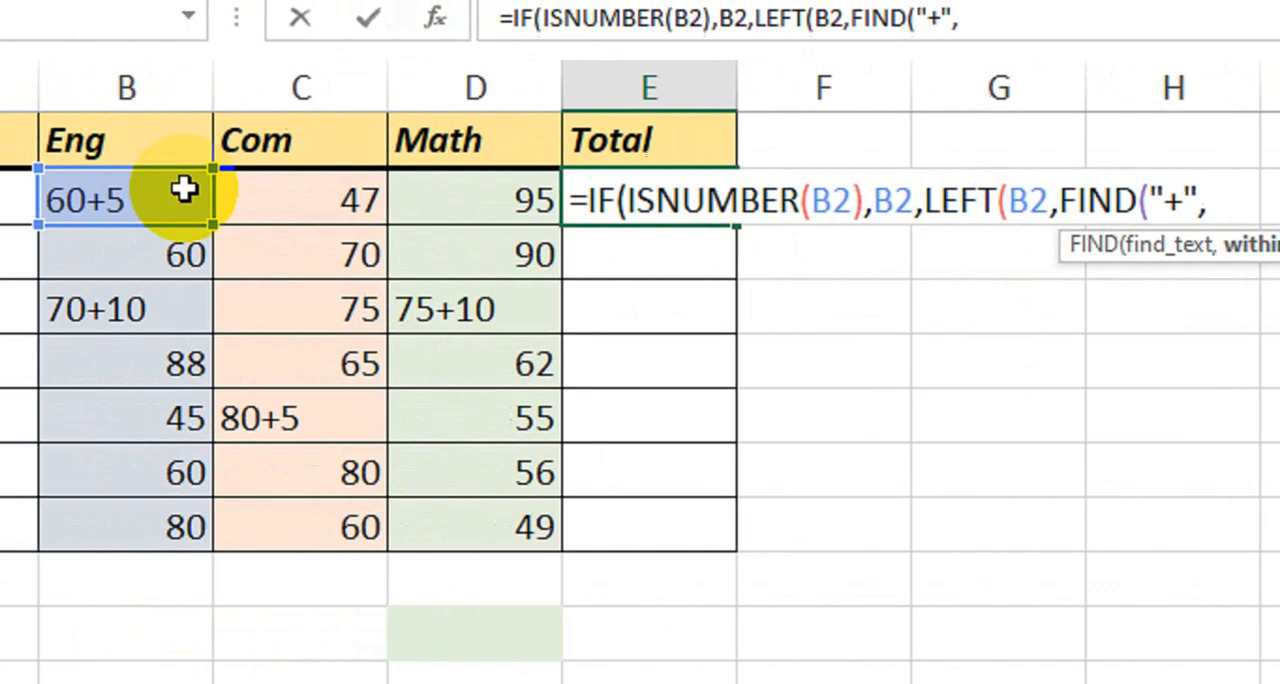
{"action": "left_click", "coordinate": [272, 199]}
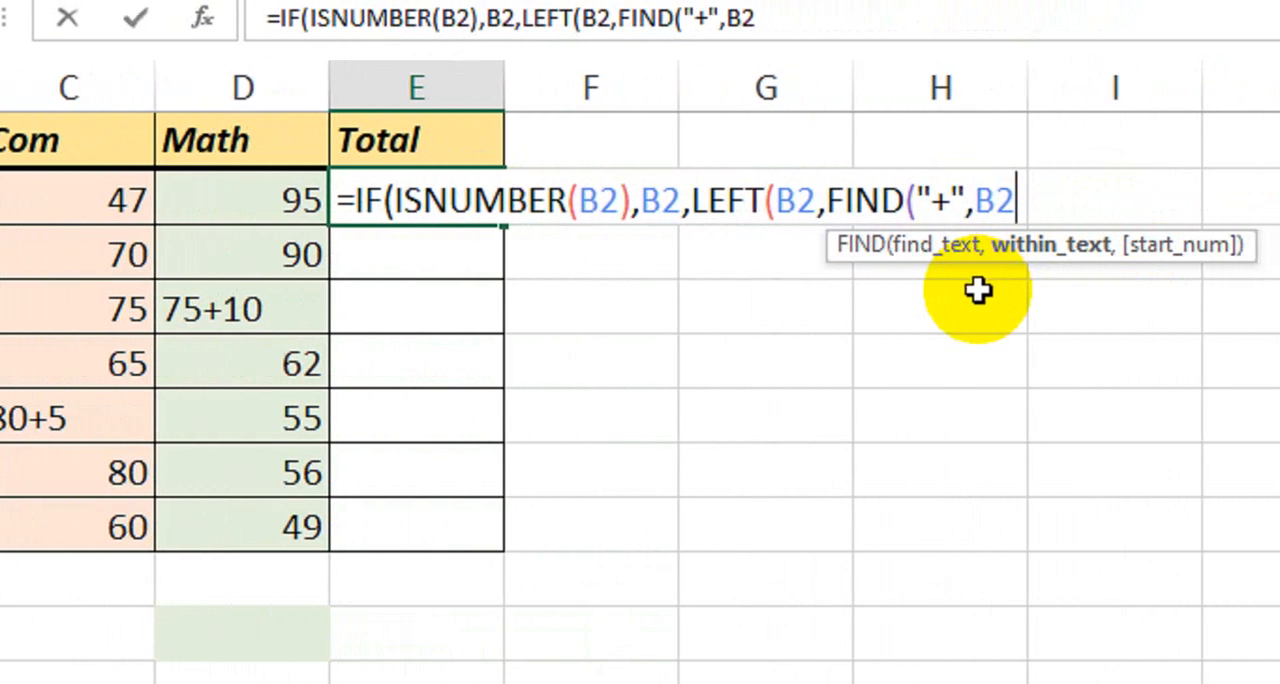
{"action": "type", "text": ")-1"}
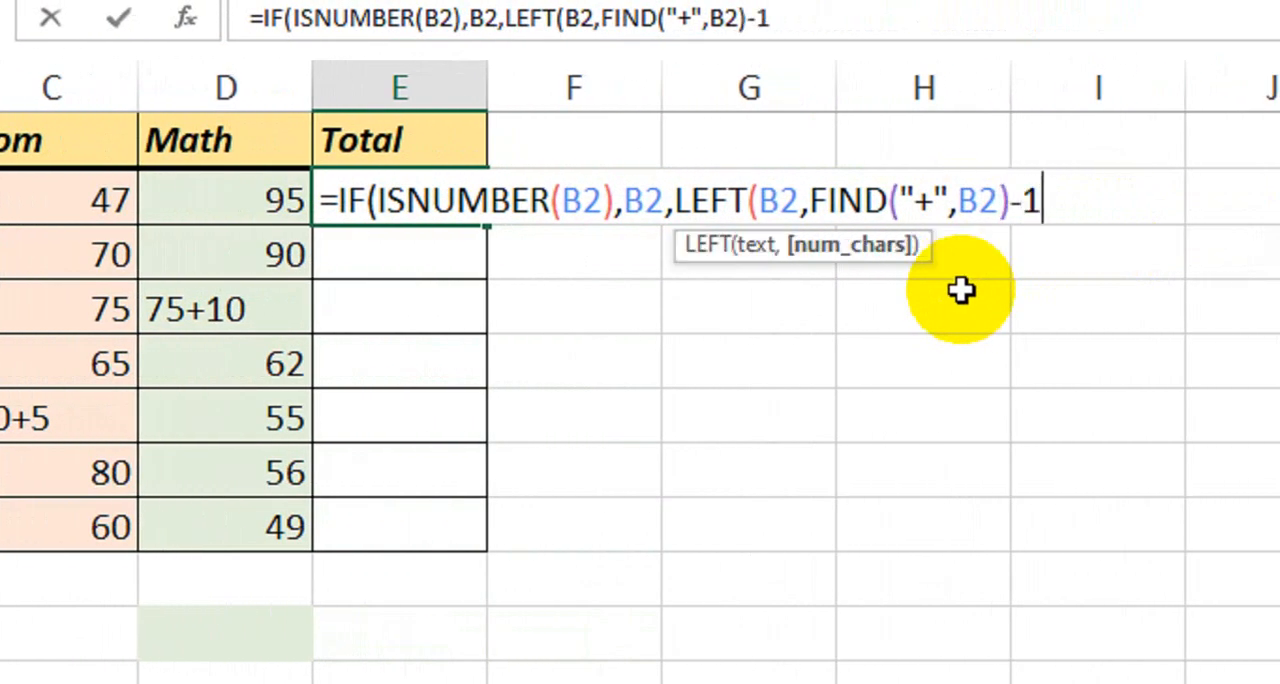
{"action": "type", "text": ")+"}
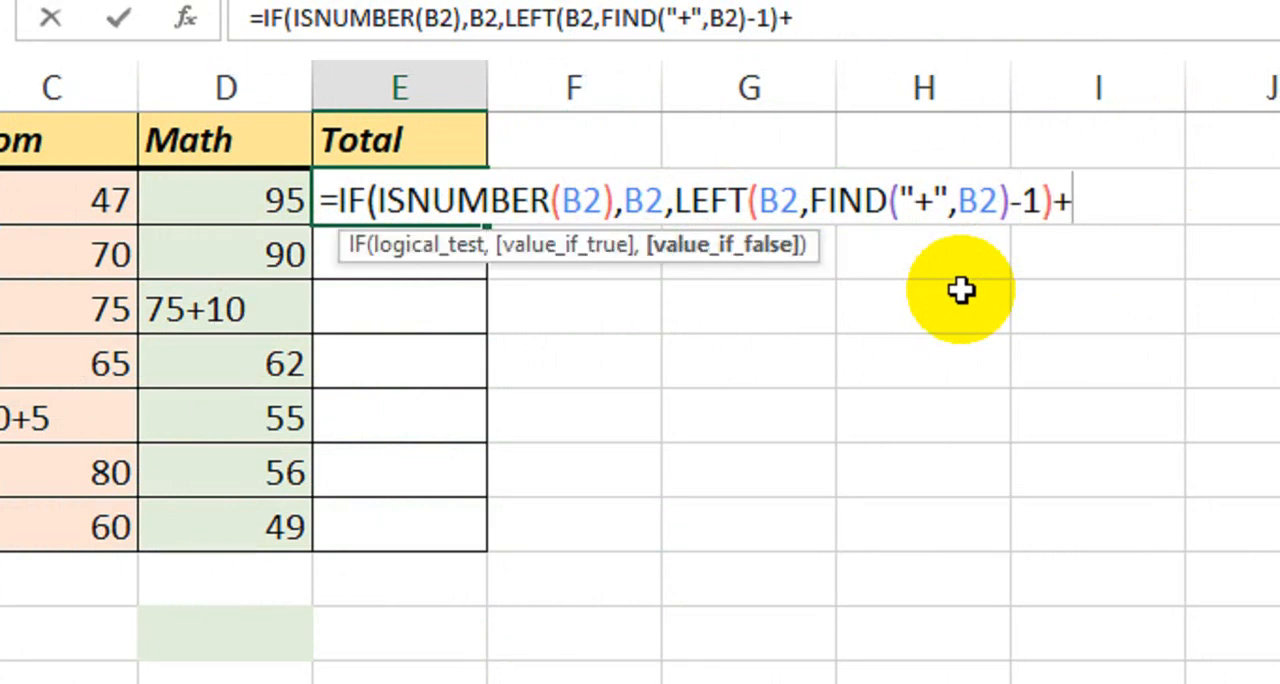
{"action": "type", "text": "Mid("}
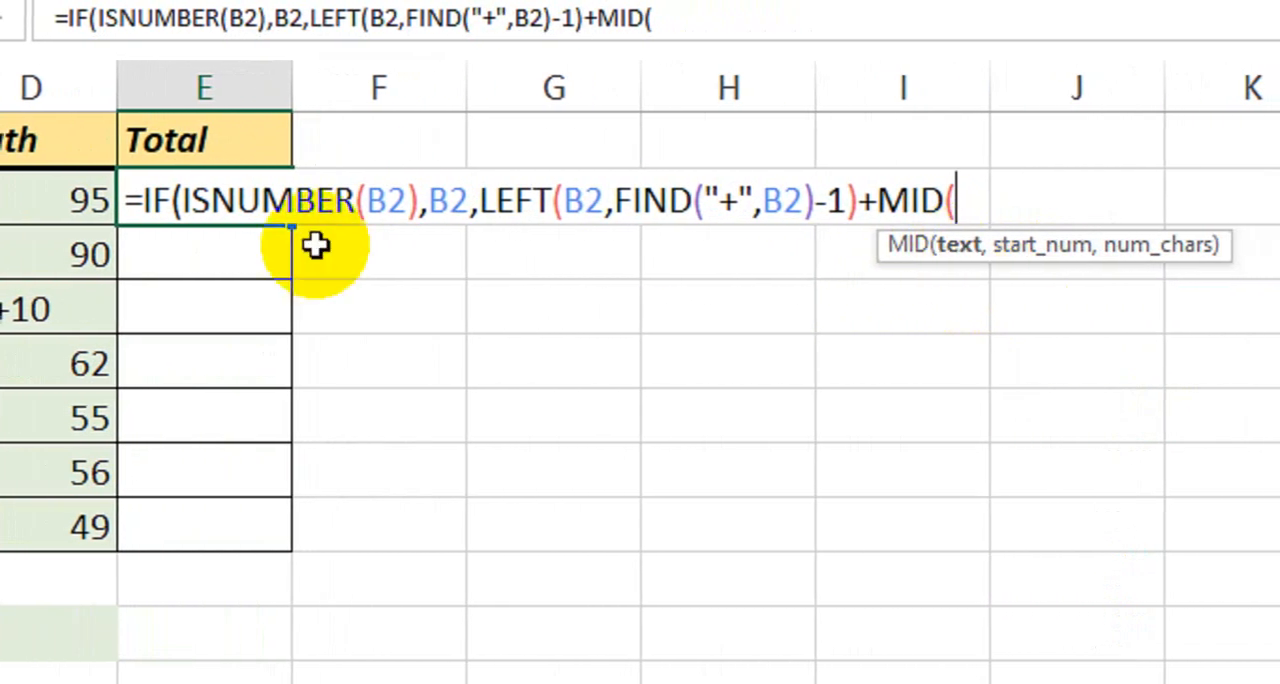
Add a MID function to the LEFT part of the value-if-false, using B2 as its text.
{"action": "left_click", "coordinate": [251, 206]}
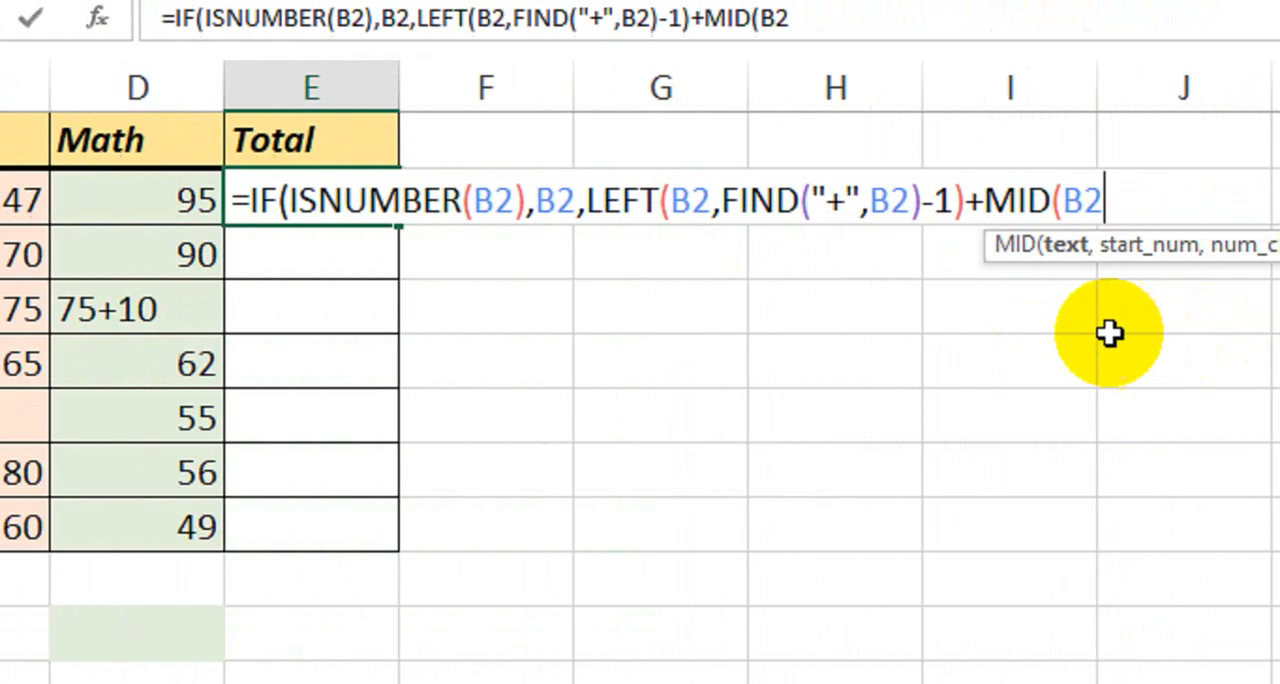
{"action": "type", "text": ","}
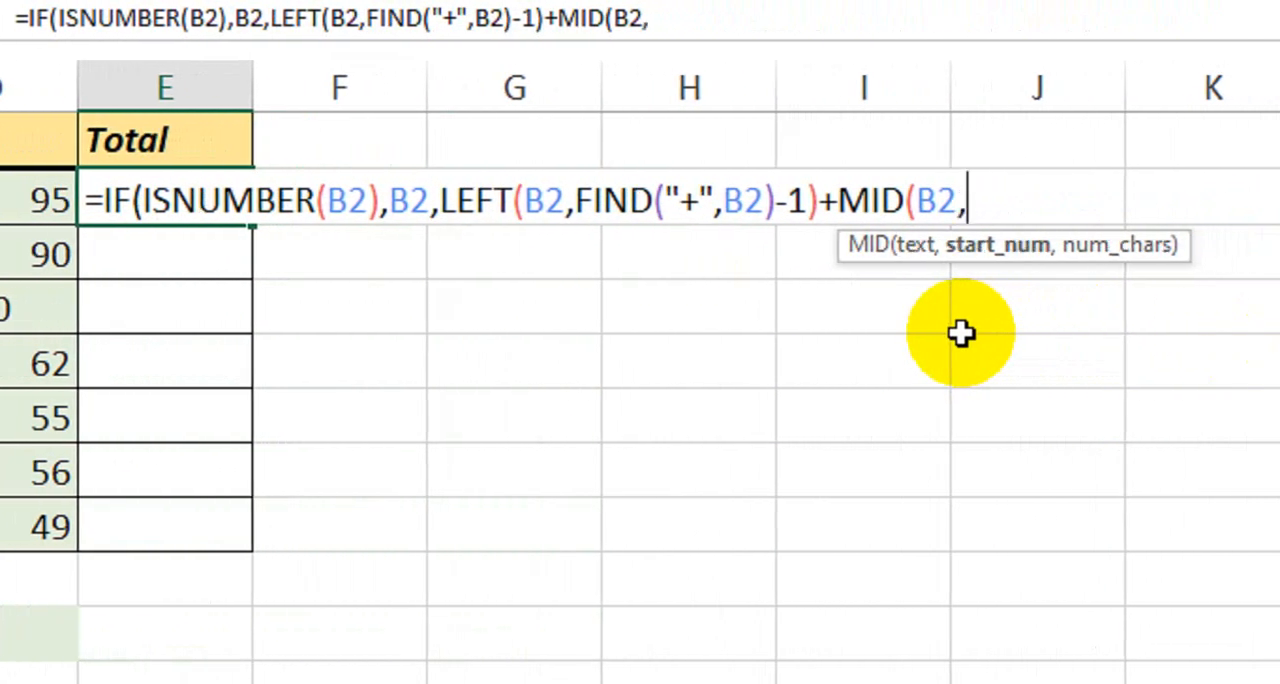
{"action": "type", "text": "find"}
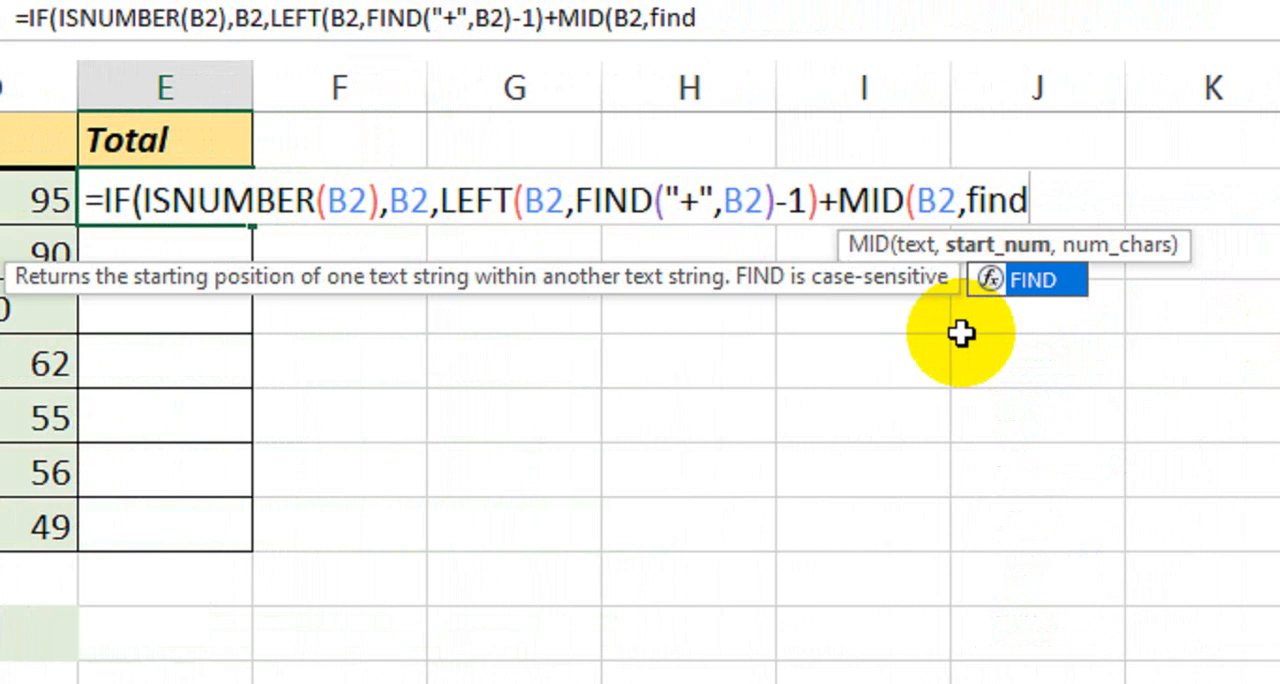
Complete MID with start position FIND("+",B2)+1 and 4 characters, and close the IF function.
{"action": "key", "text": "Tab"}
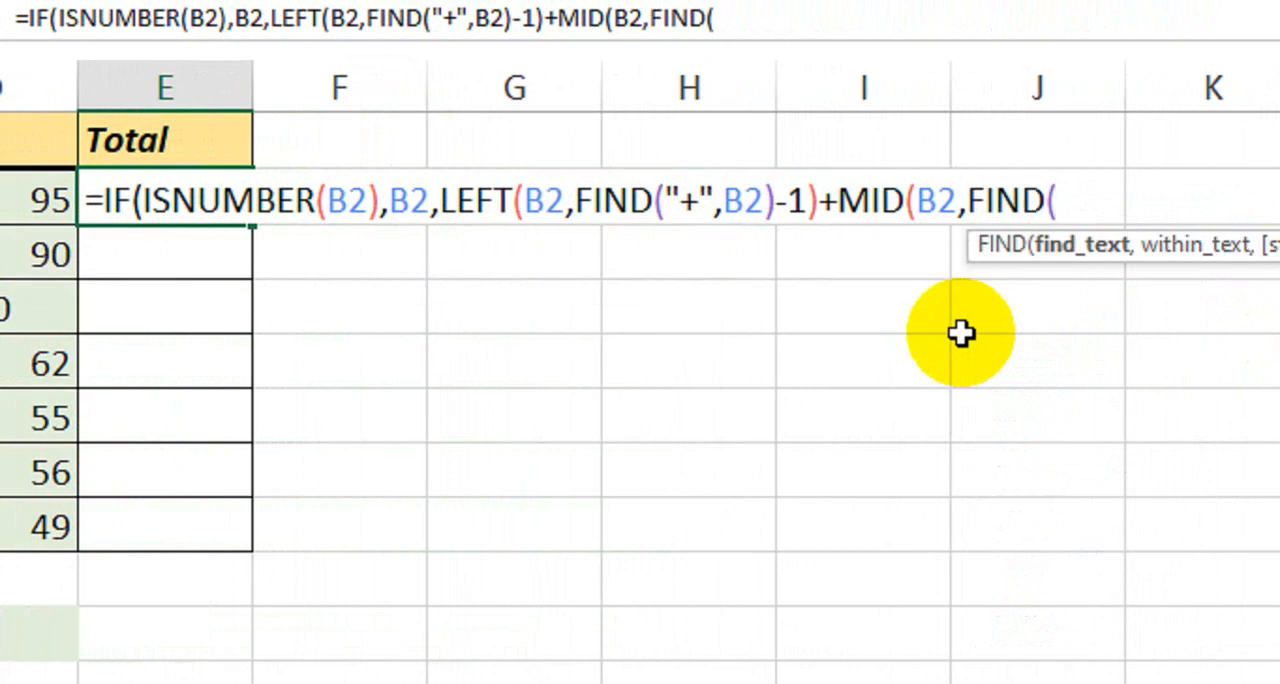
{"action": "type", "text": "\"+\","}
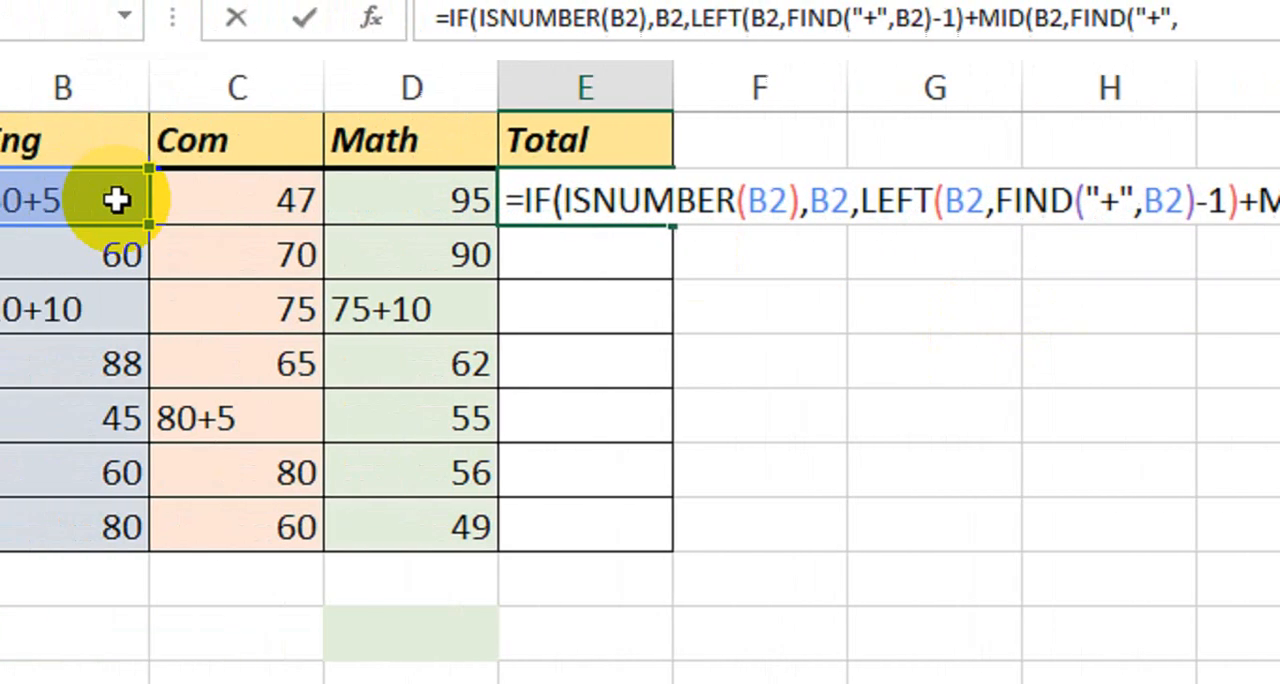
{"action": "left_click", "coordinate": [117, 200]}
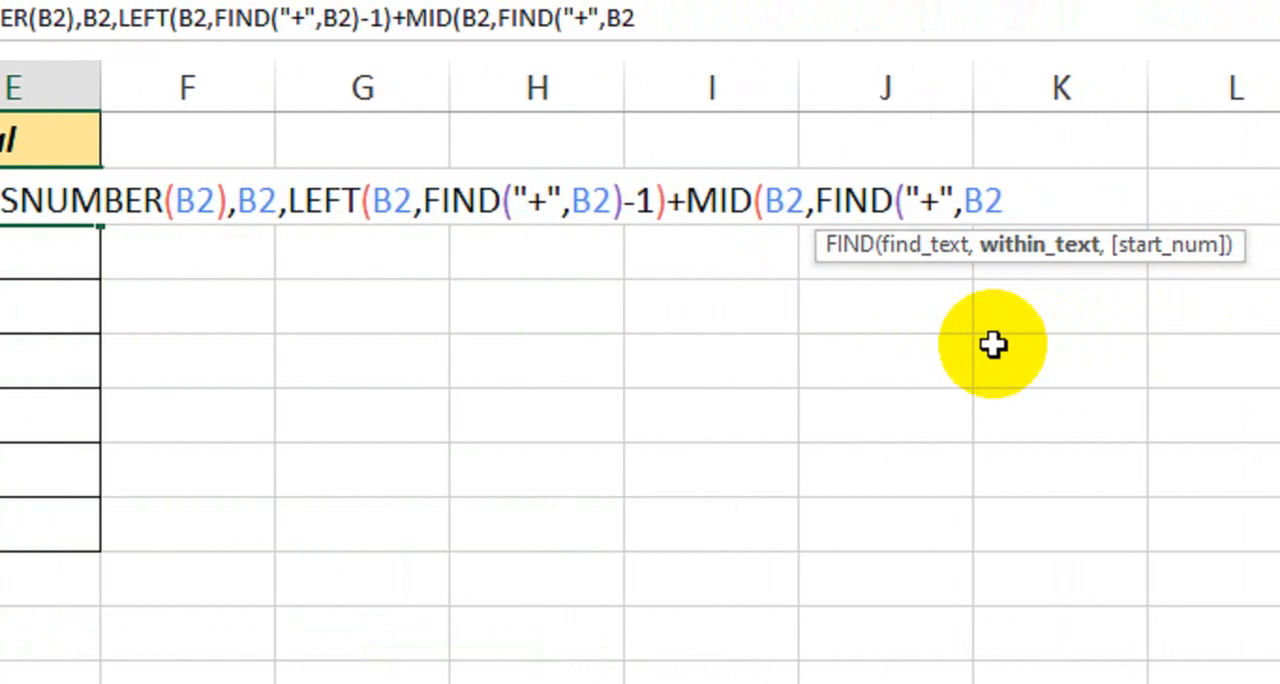
{"action": "type", "text": ")"}
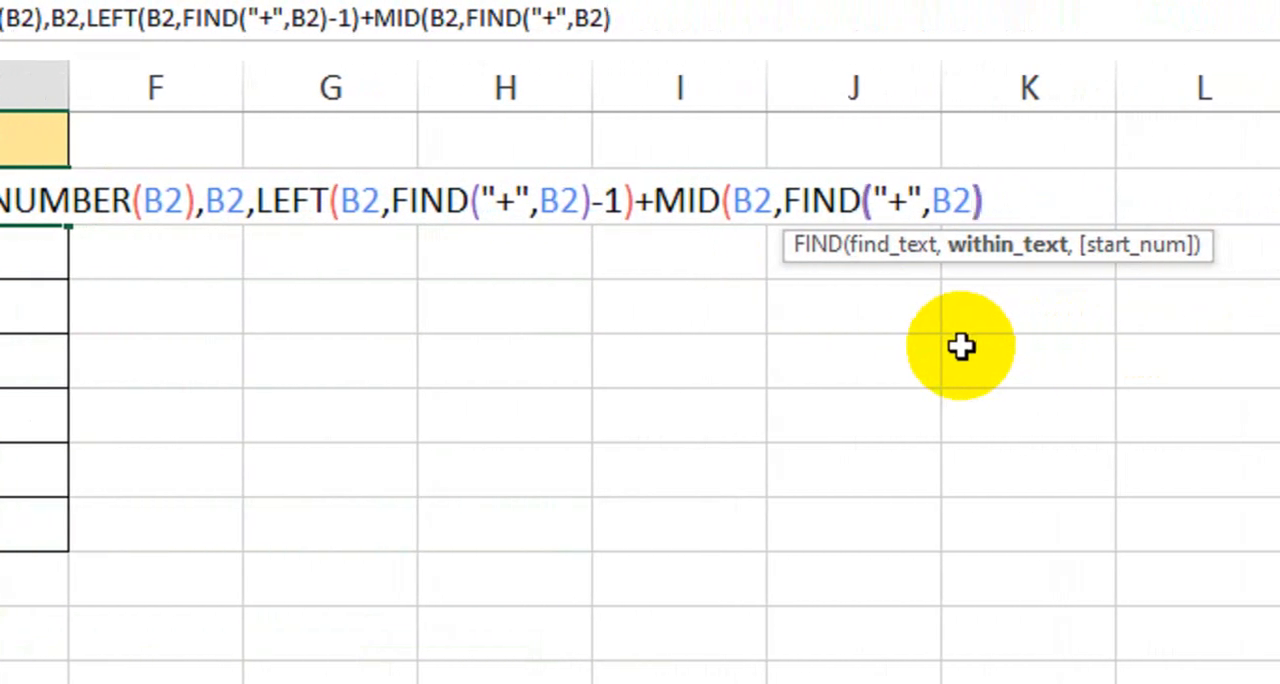
{"action": "type", "text": "+"}
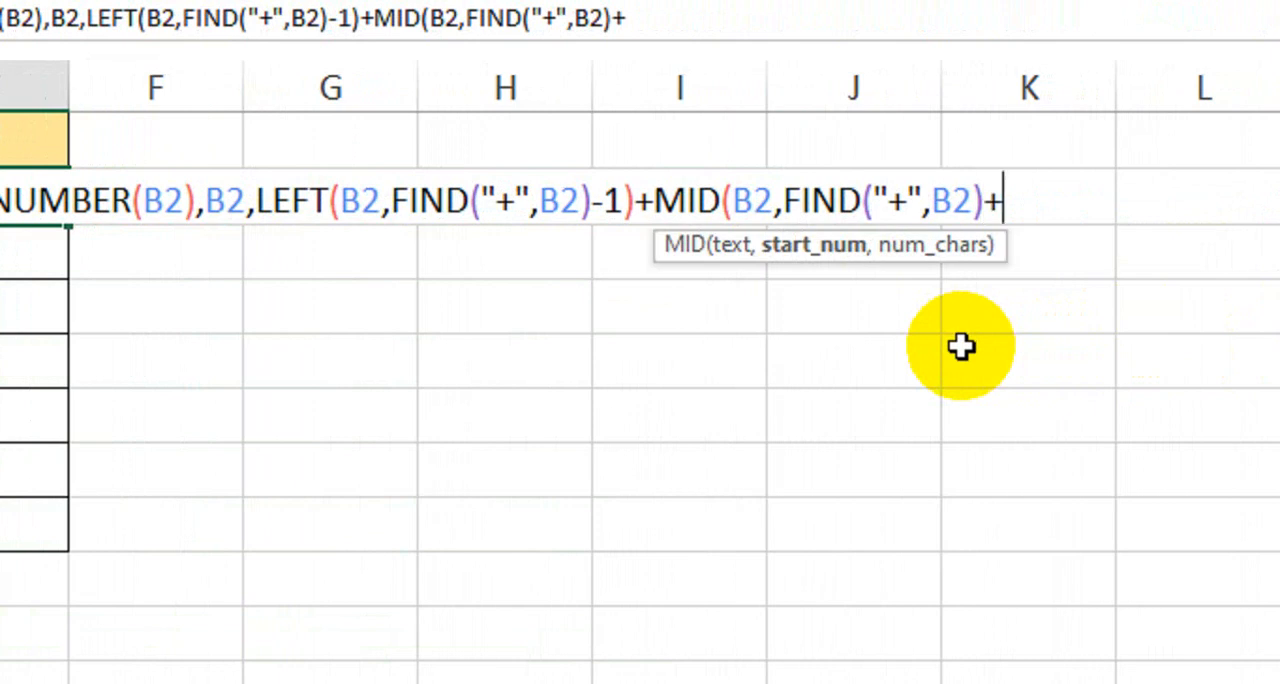
{"action": "type", "text": "1"}
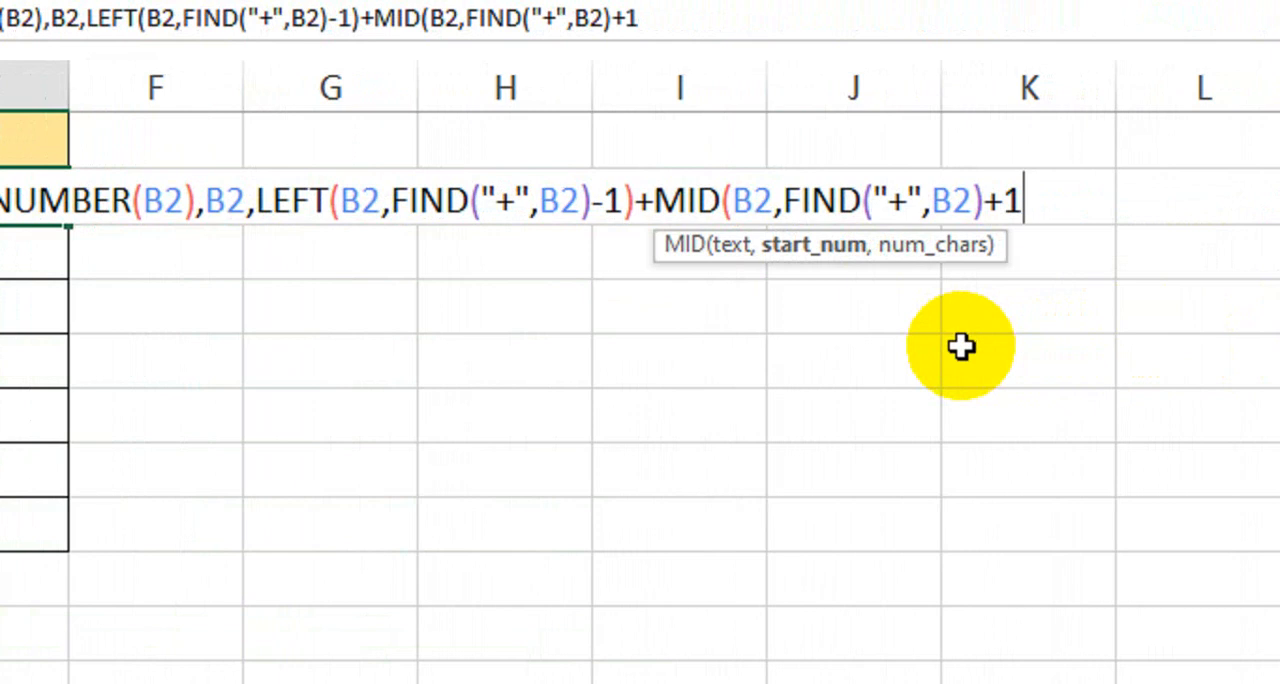
{"action": "type", "text": "4"}
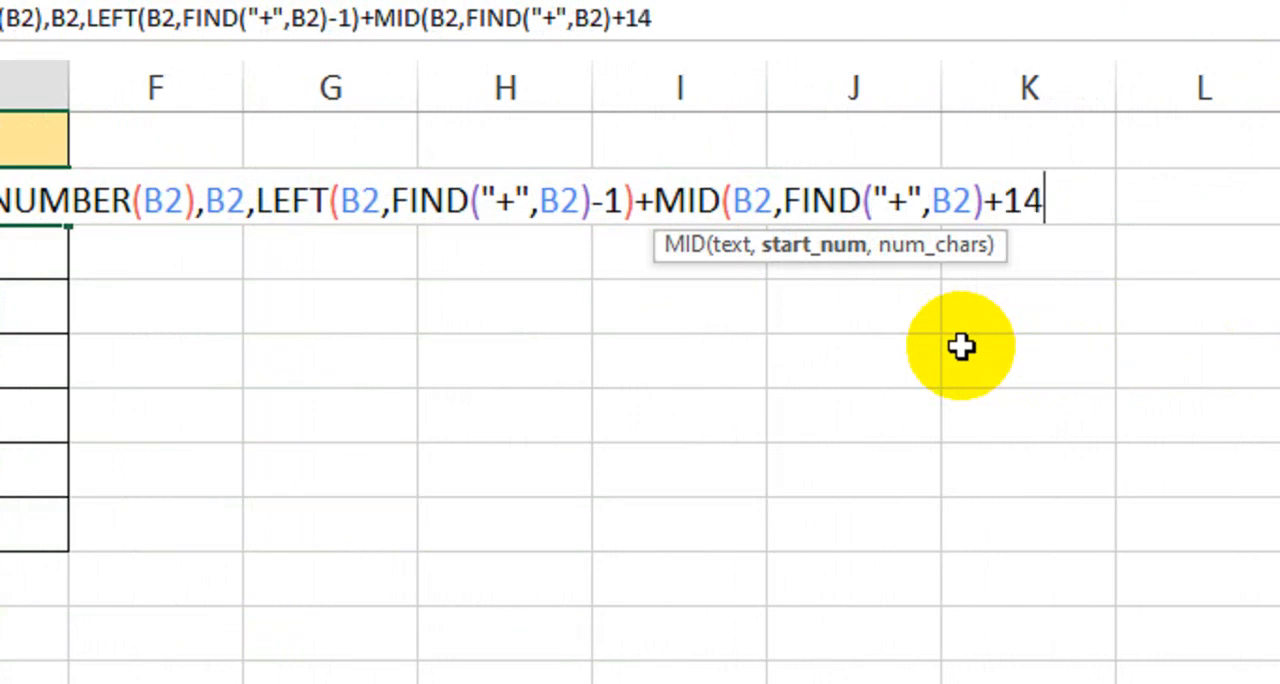
{"action": "key", "text": "BackSpace"}
{"action": "type", "text": ","}
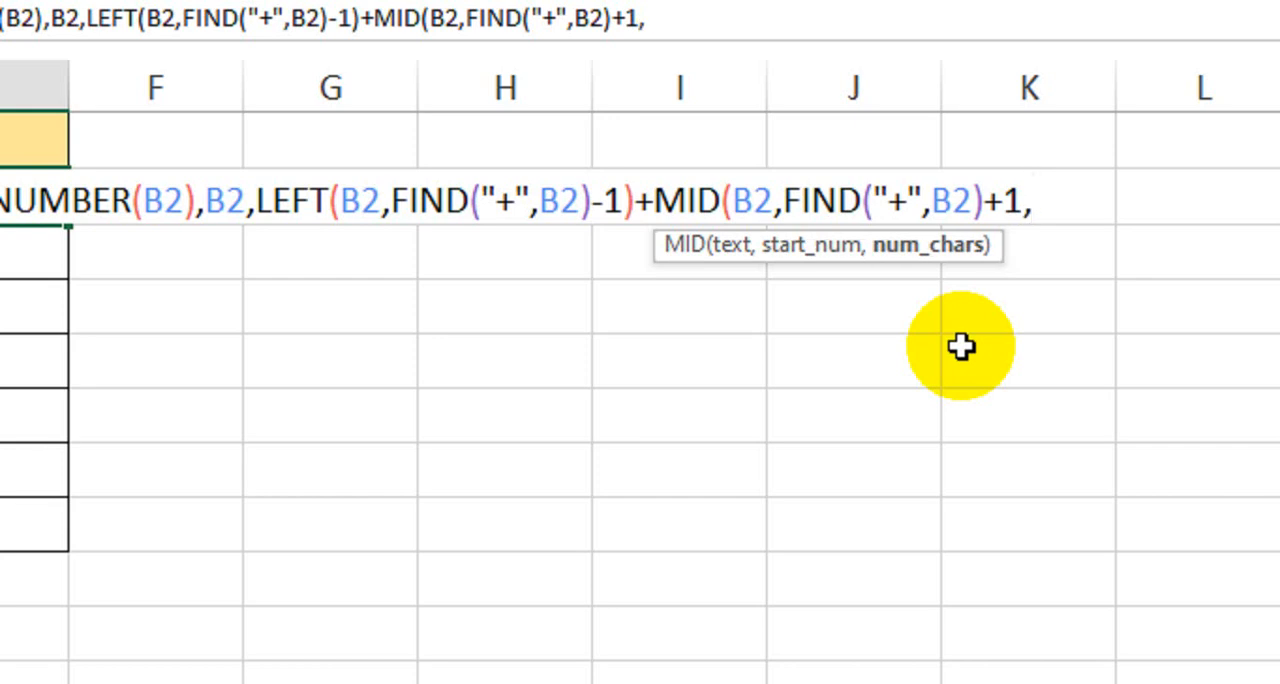
{"action": "type", "text": "4))"}
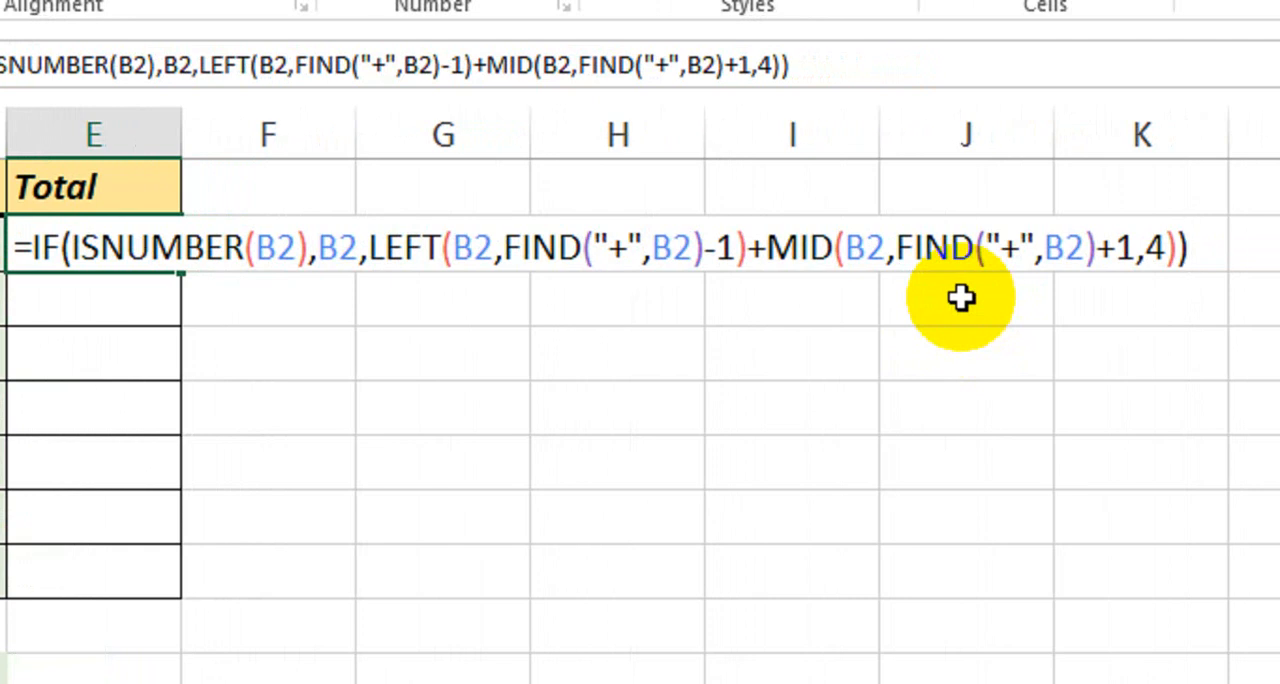
Append a plus sign and a copy of the whole IF block to the end of the E2 formula.
{"action": "type", "text": "+"}
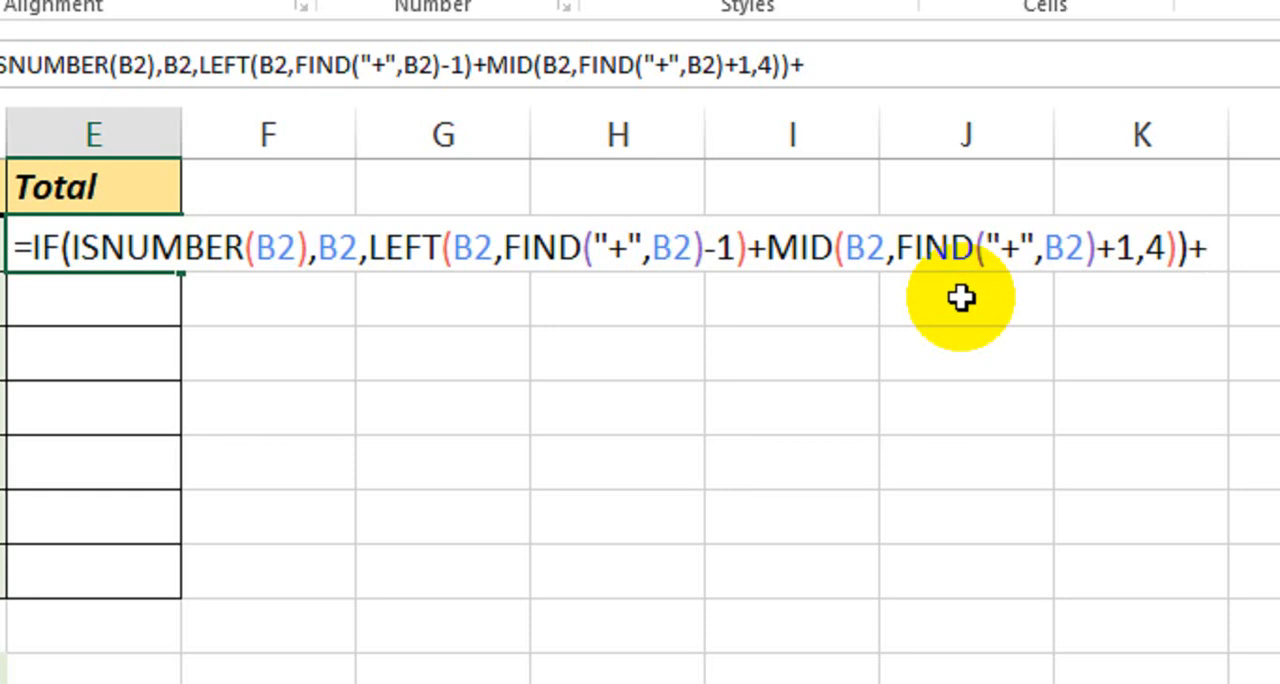
{"action": "left_click_drag", "start_coordinate": [1208, 248], "coordinate": [979, 248]}
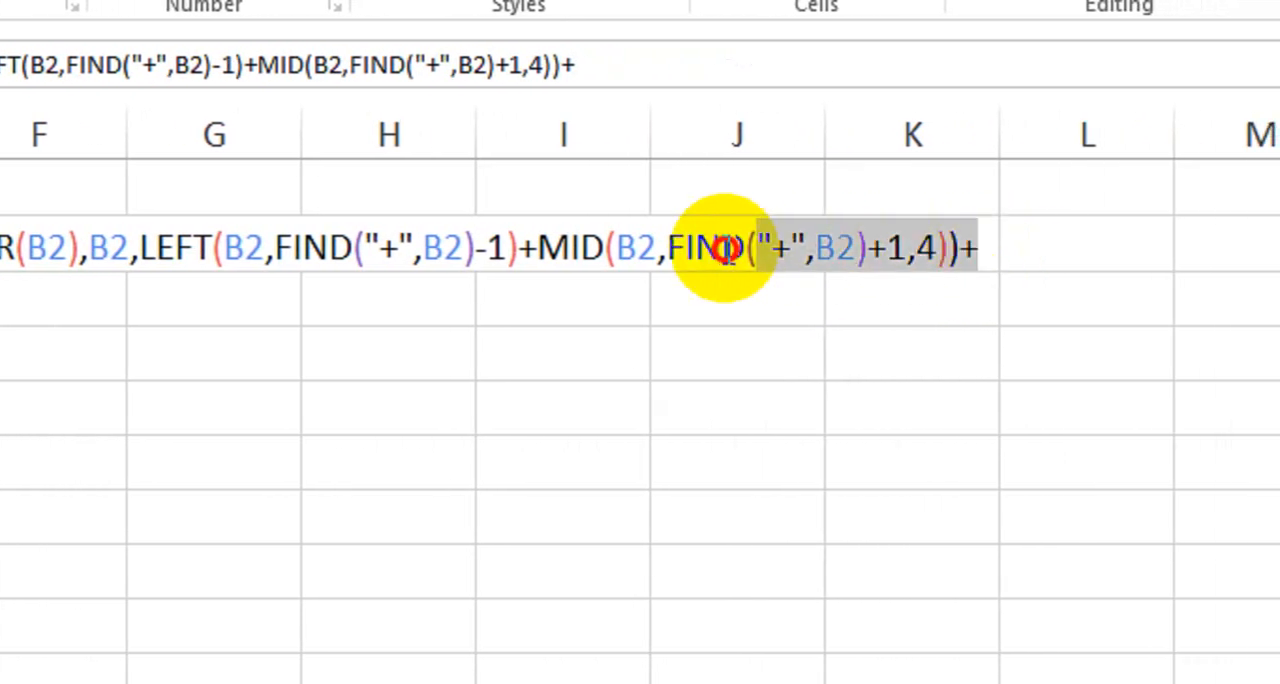
{"action": "left_click_drag", "start_coordinate": [725, 248], "coordinate": [266, 246]}
{"action": "key", "text": "ctrl+c"}
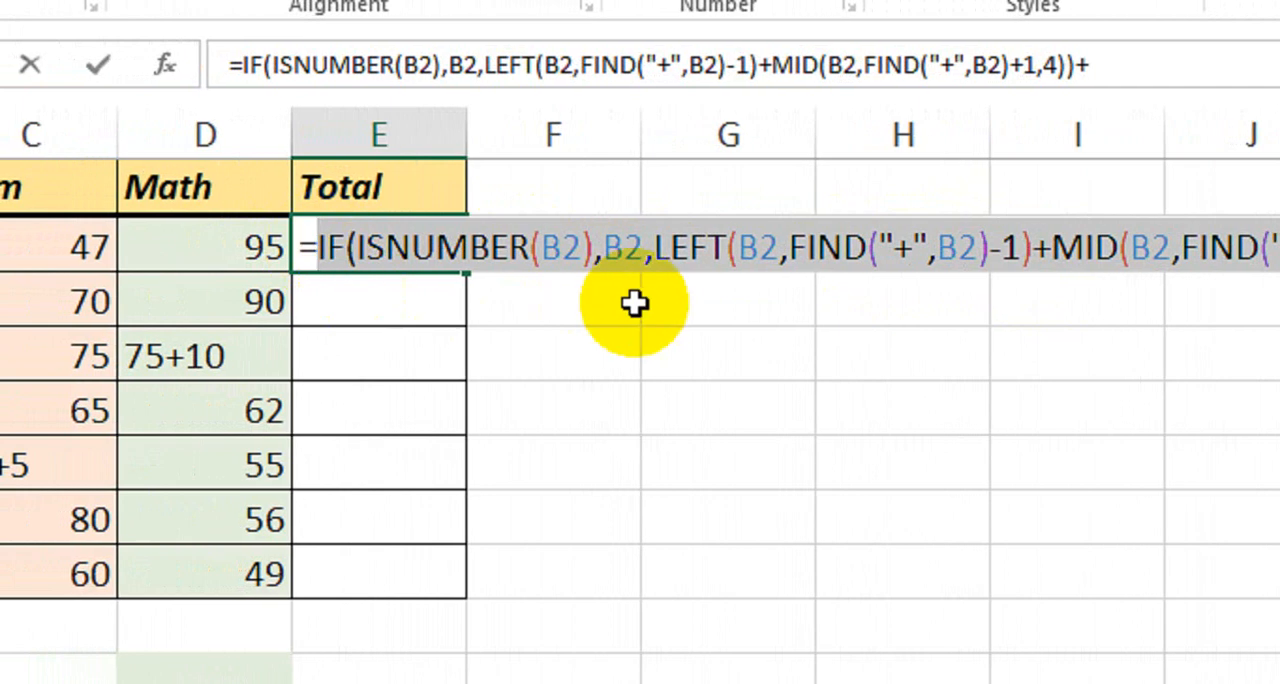
{"action": "left_click", "coordinate": [998, 243]}
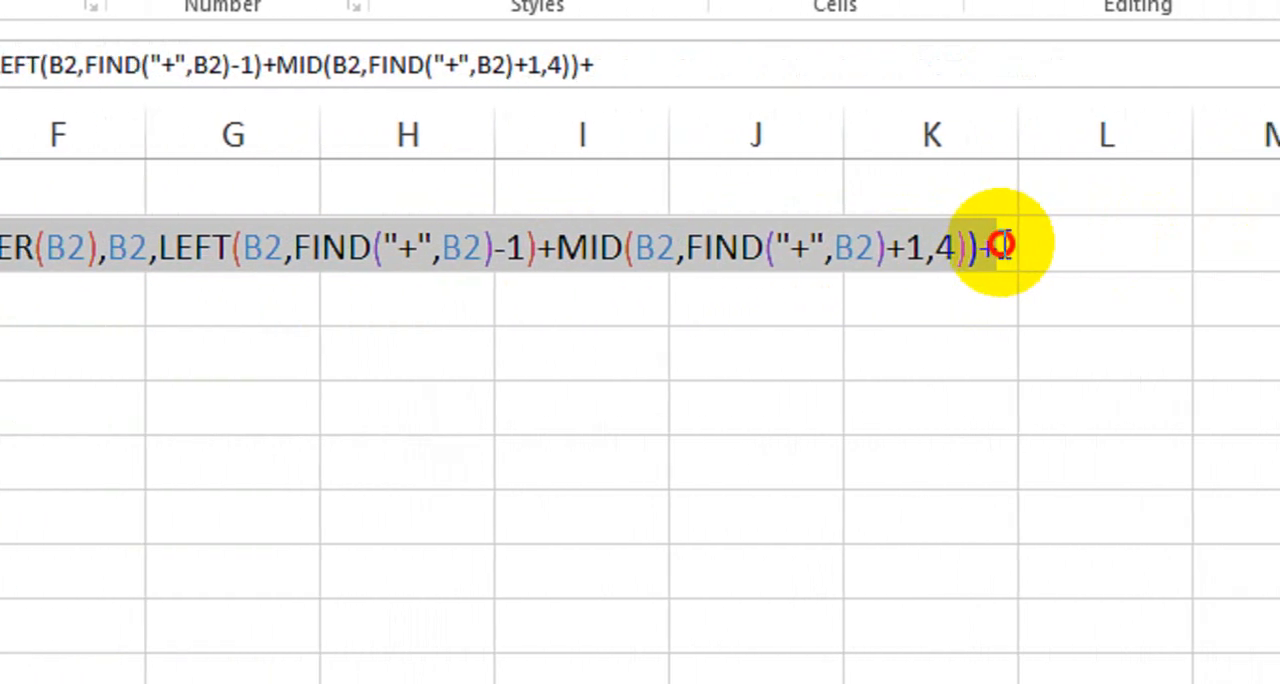
{"action": "key", "text": "ctrl+v"}
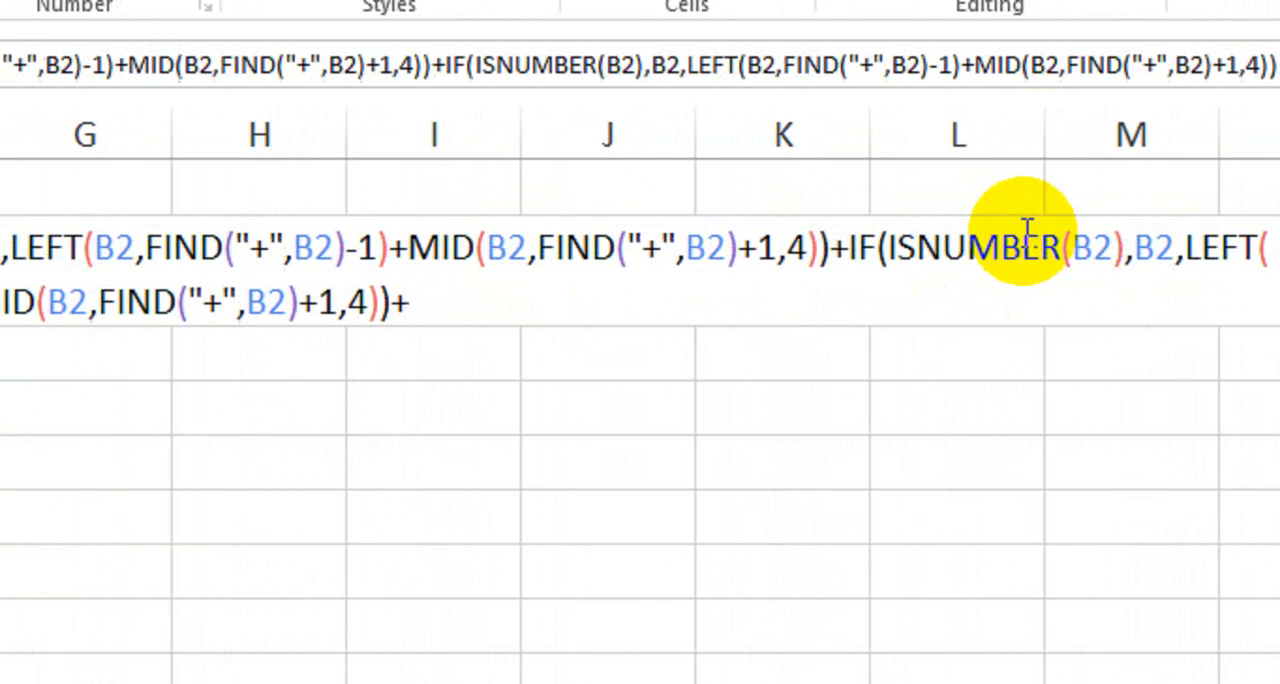
Point the second IF block's ISNUMBER test and value-if-true to C2.
{"action": "left_click", "coordinate": [1089, 252]}
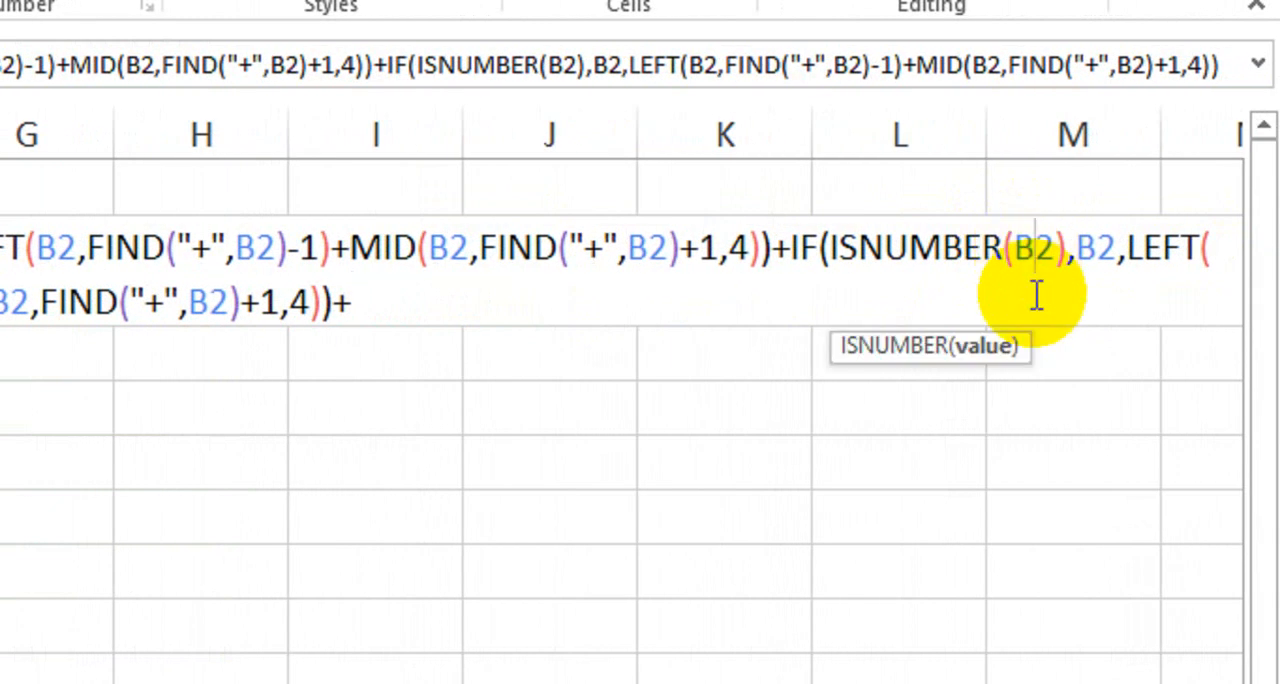
{"action": "key", "text": "BackSpace"}
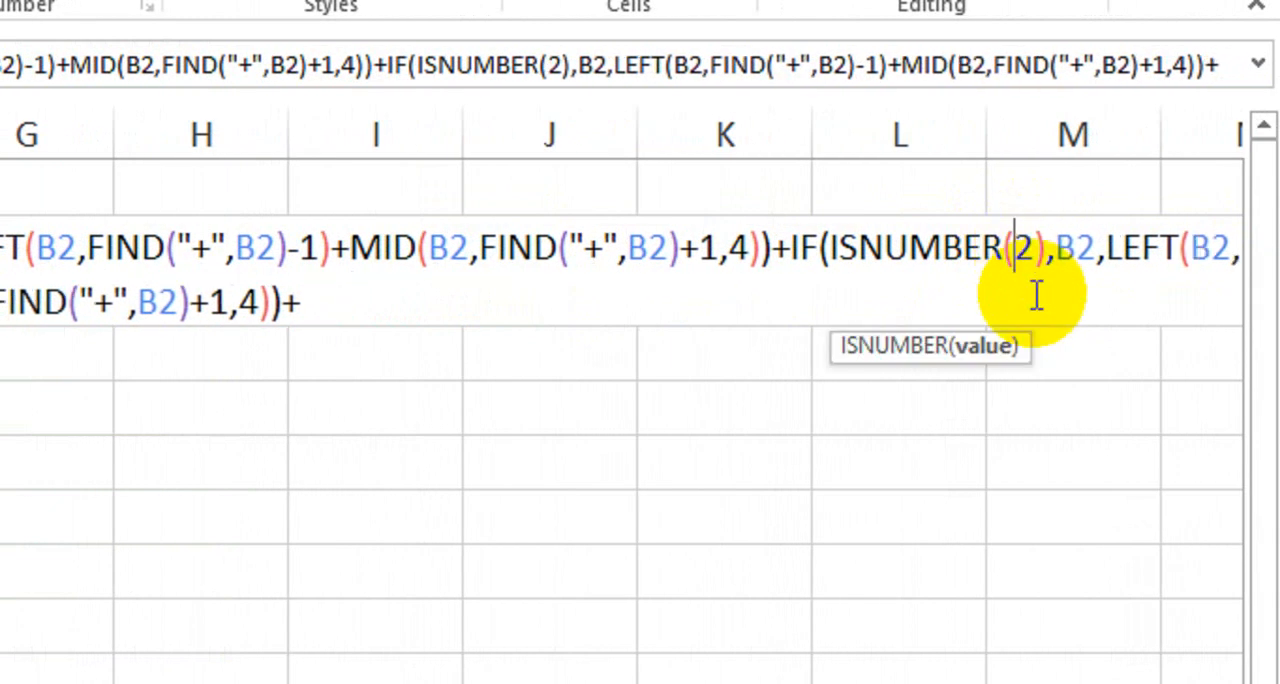
{"action": "type", "text": "C"}
{"action": "left_click", "coordinate": [1097, 252]}
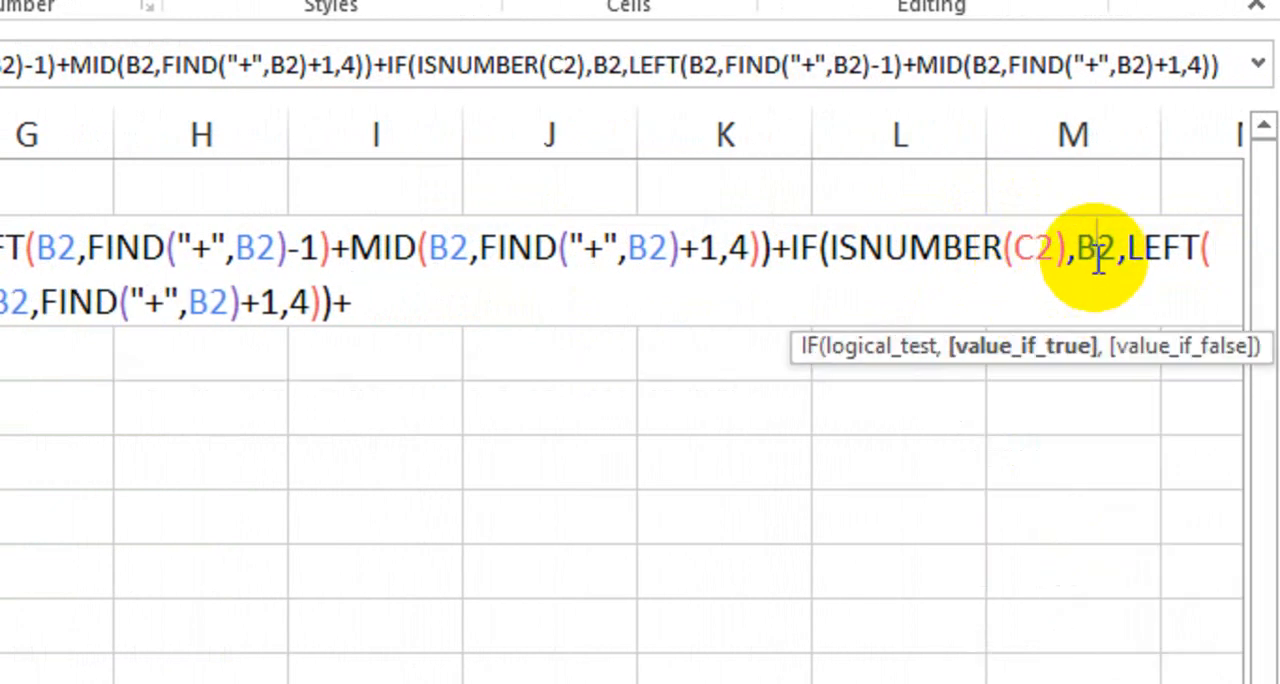
{"action": "key", "text": "BackSpace"}
{"action": "type", "text": "C2),C"}
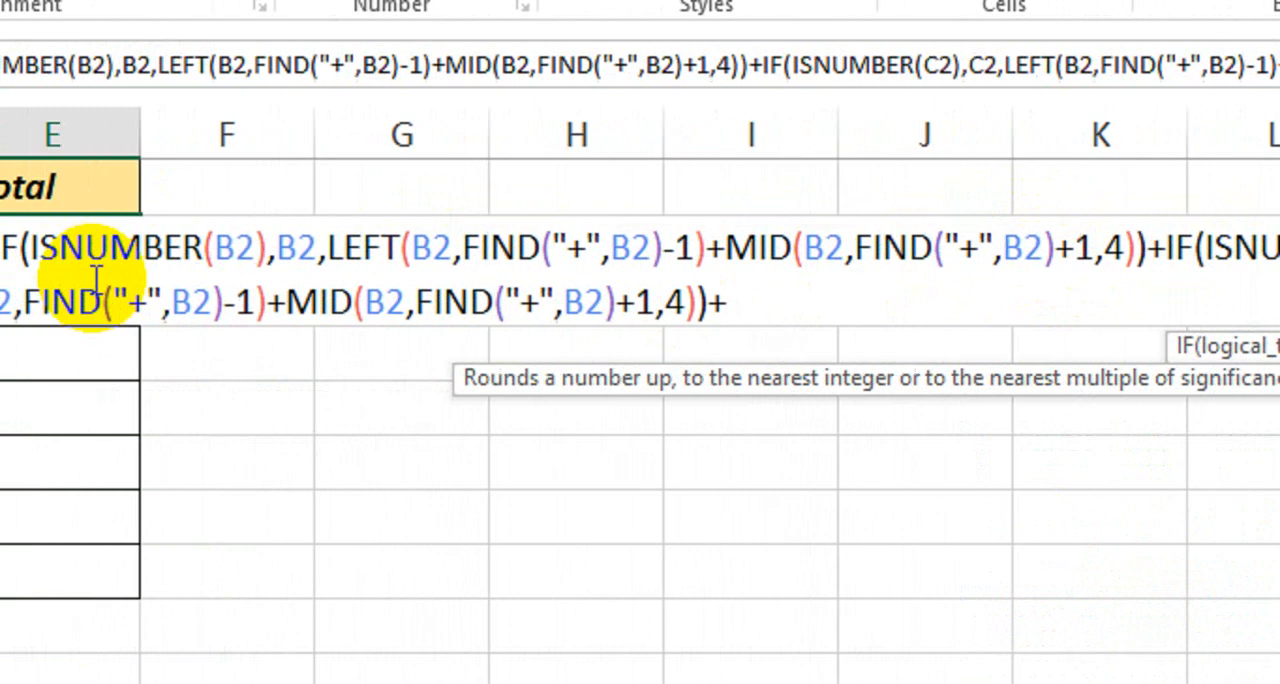
Change the text reference of LEFT and of its FIND to C2 in the second IF block.
{"action": "left_click", "coordinate": [316, 303]}
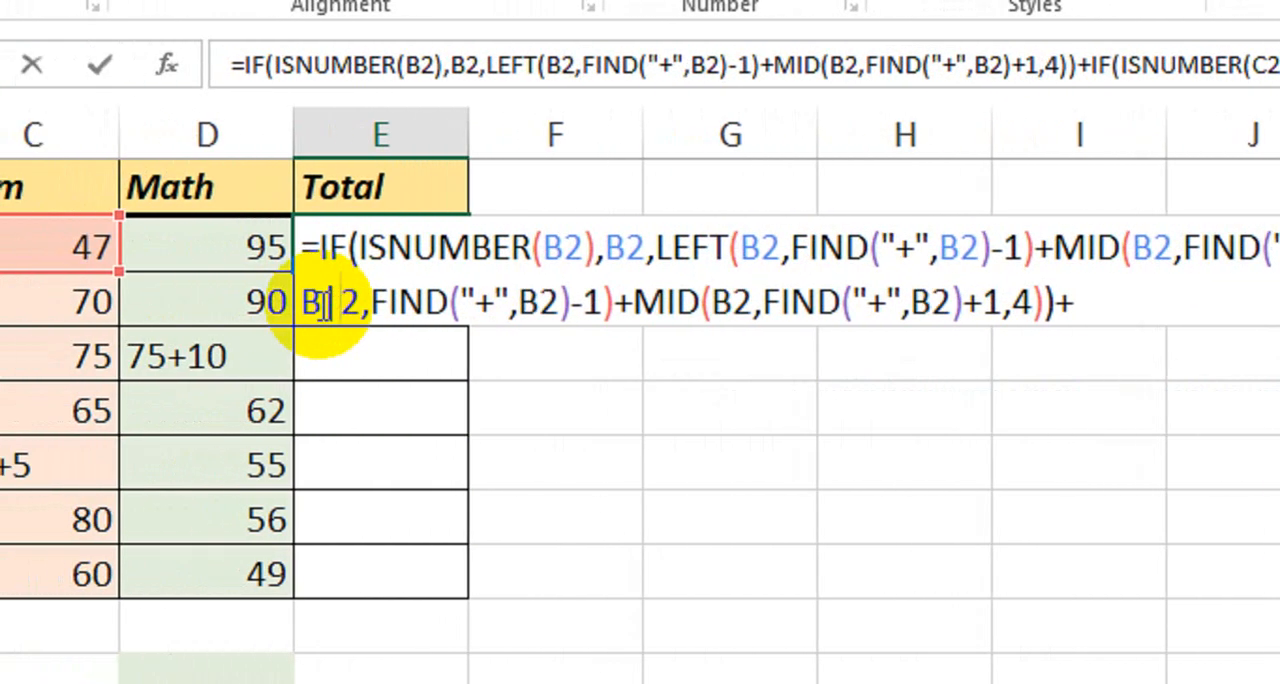
{"action": "key", "text": "BackSpace"}
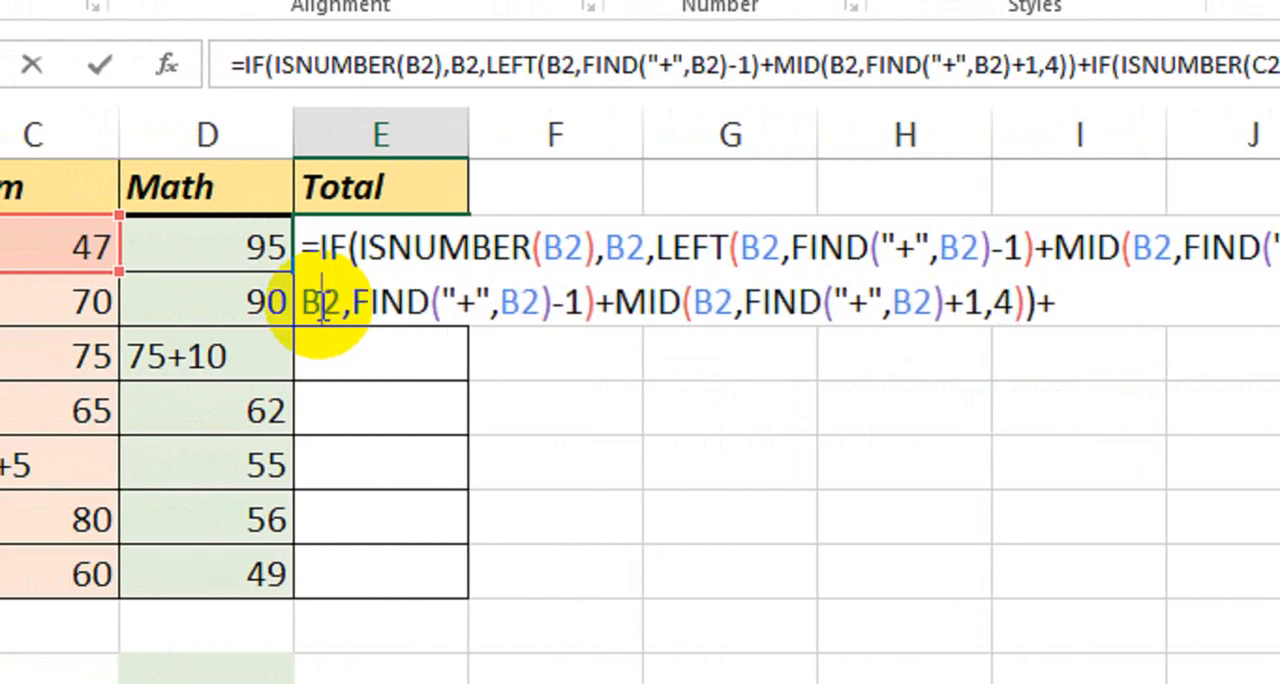
{"action": "key", "text": "BackSpace"}
{"action": "type", "text": "C"}
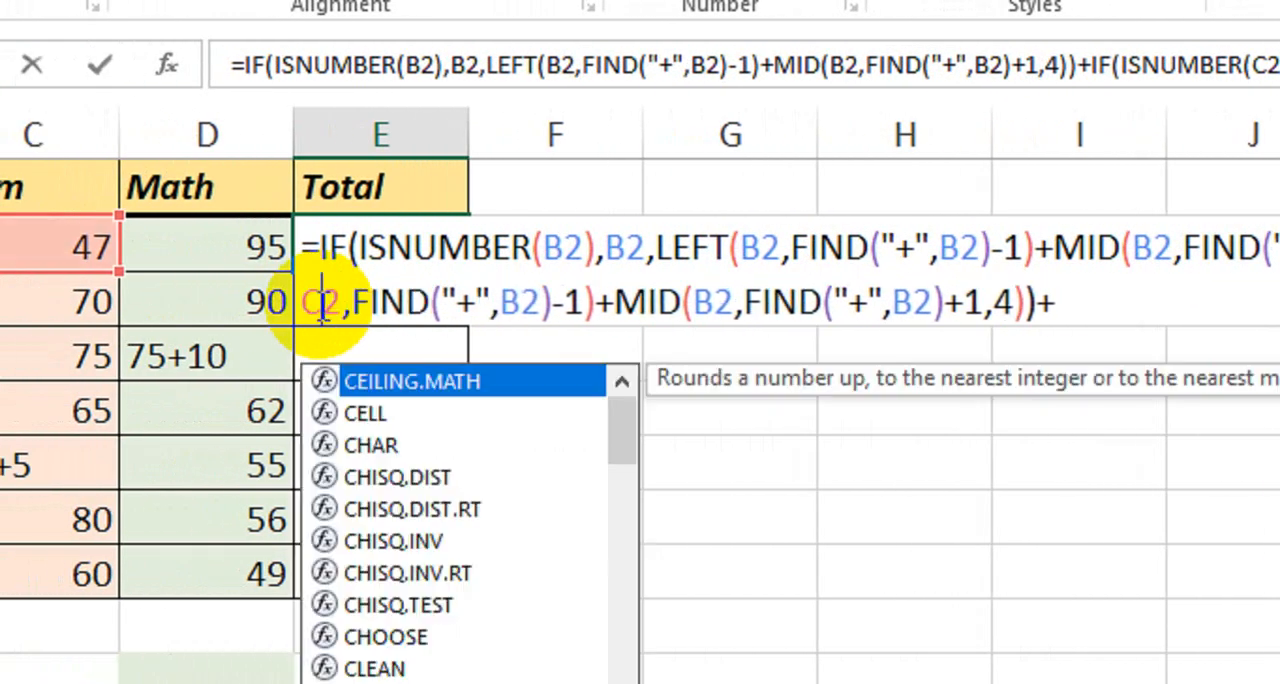
{"action": "left_click", "coordinate": [520, 302]}
{"action": "key", "text": "BackSpace"}
{"action": "type", "text": "C"}
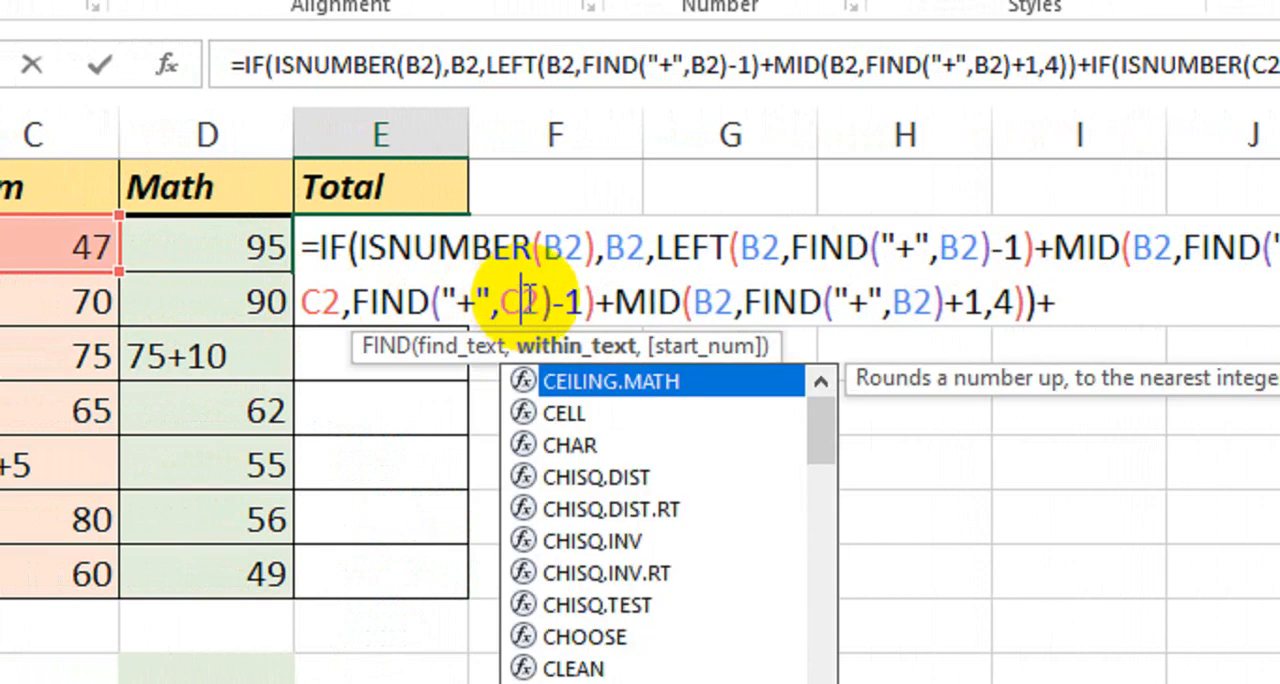
Change the text reference of MID and of its FIND to C2 in the second IF block.
{"action": "left_click", "coordinate": [712, 301]}
{"action": "double_click", "coordinate": [714, 305]}
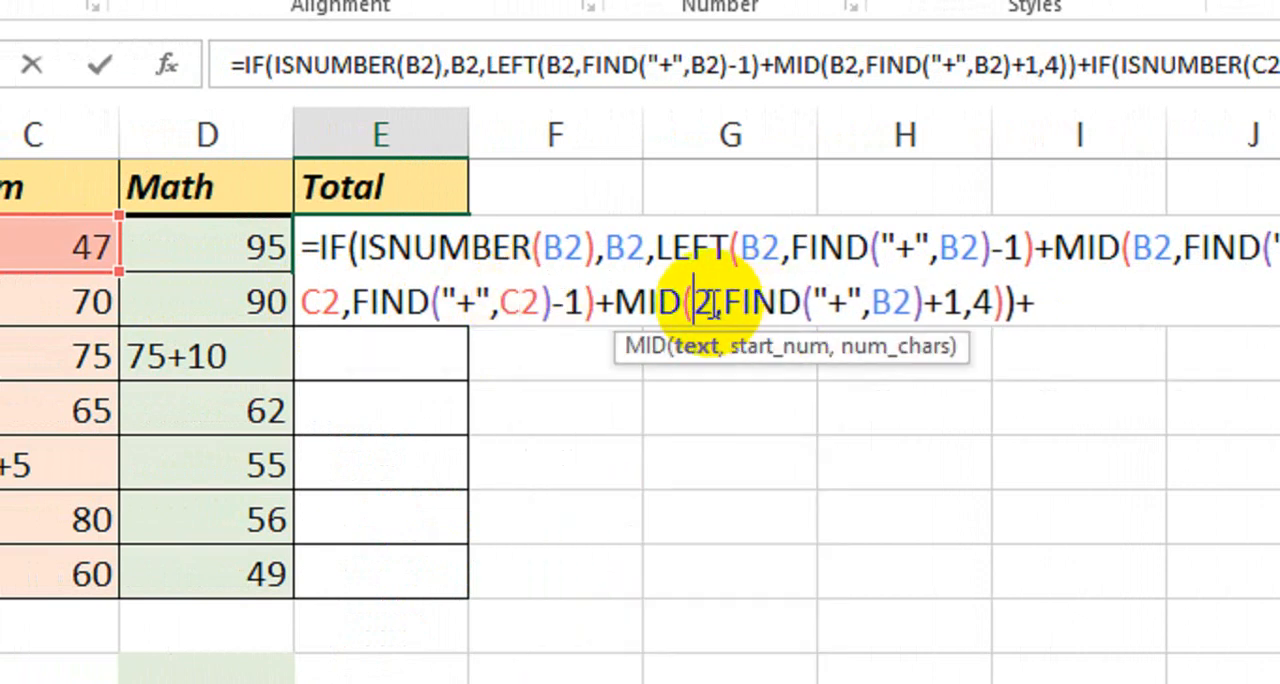
{"action": "type", "text": "C2"}
{"action": "left_click", "coordinate": [916, 305]}
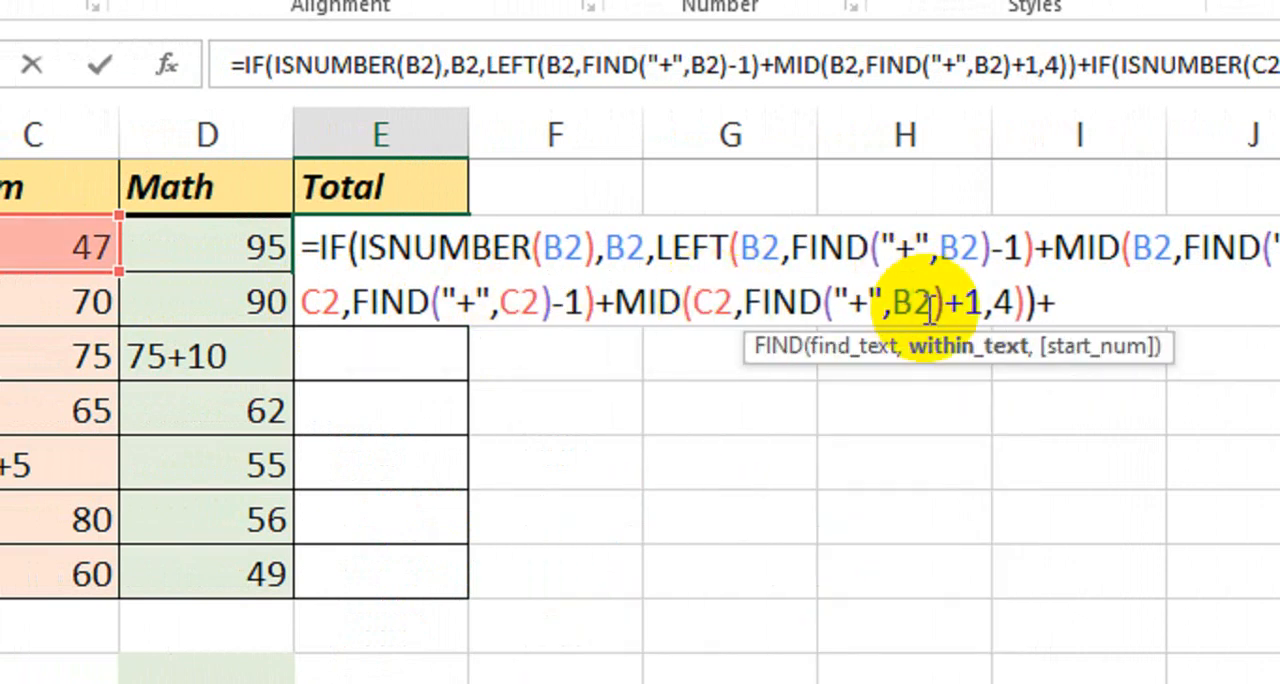
{"action": "double_click", "coordinate": [914, 305]}
{"action": "type", "text": "C2"}
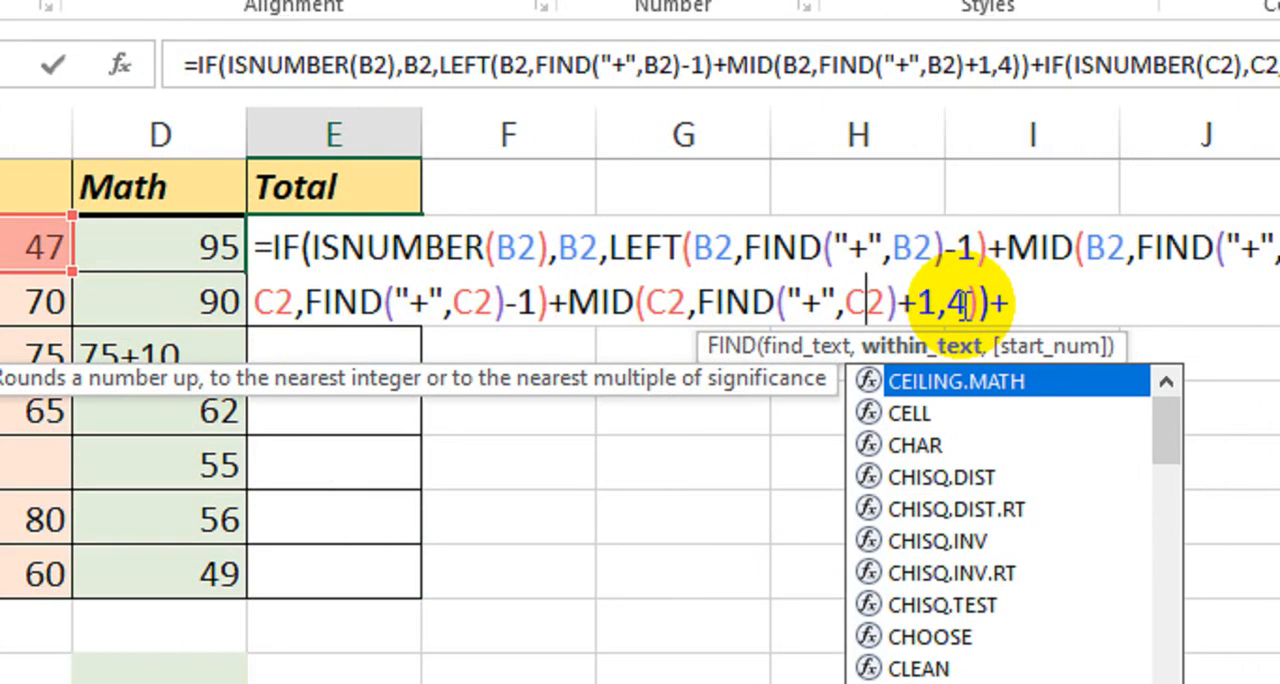
Append a third copy of the IF block and point its ISNUMBER test and value-if-true to D2.
{"action": "left_click", "coordinate": [963, 305]}
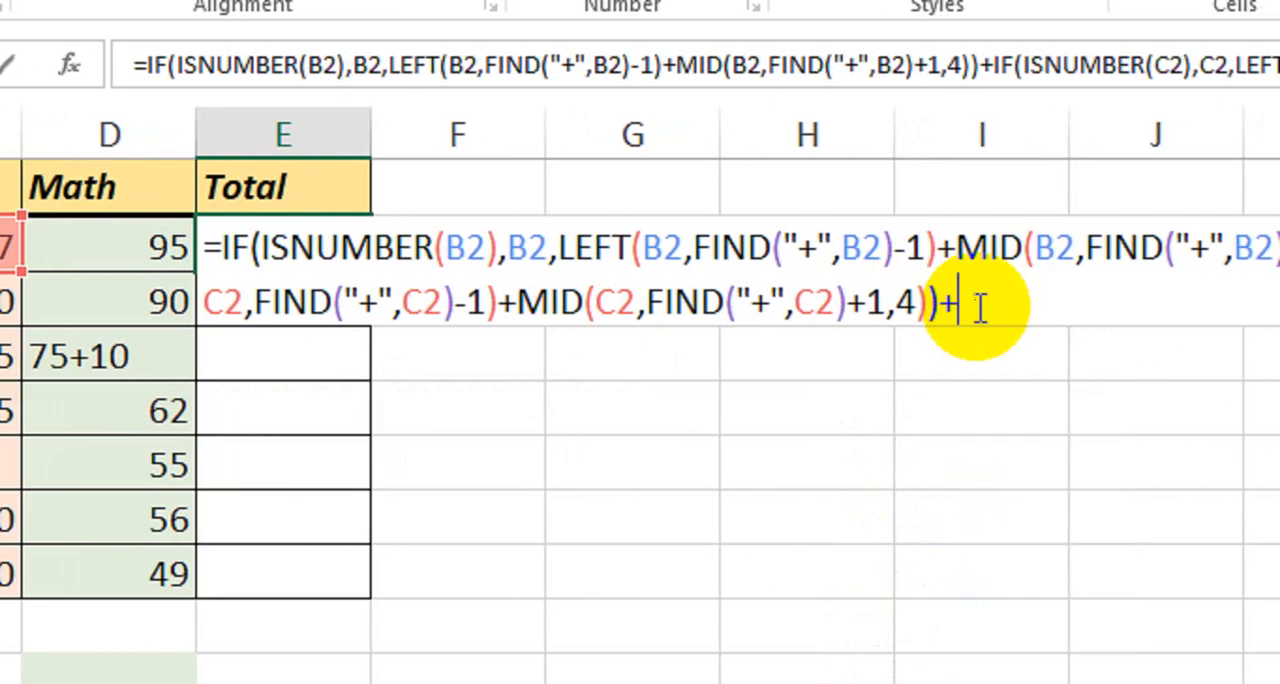
{"action": "key", "text": "ctrl+v"}
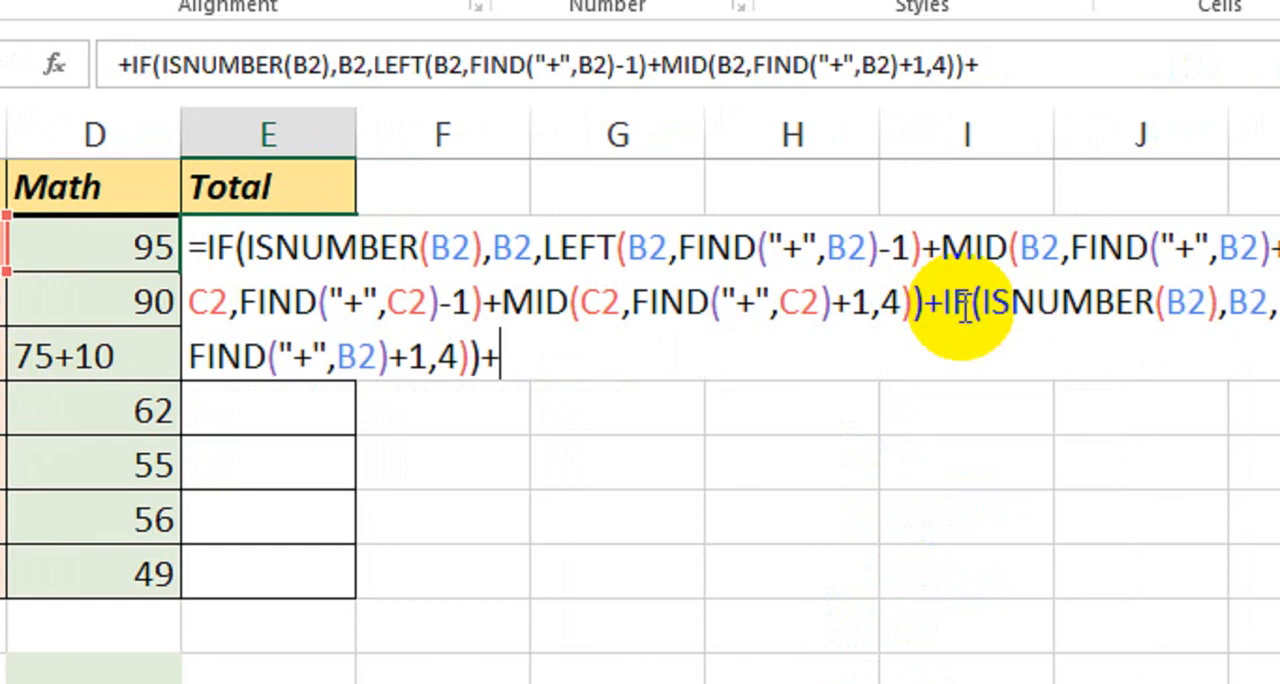
{"action": "left_click", "coordinate": [1186, 302]}
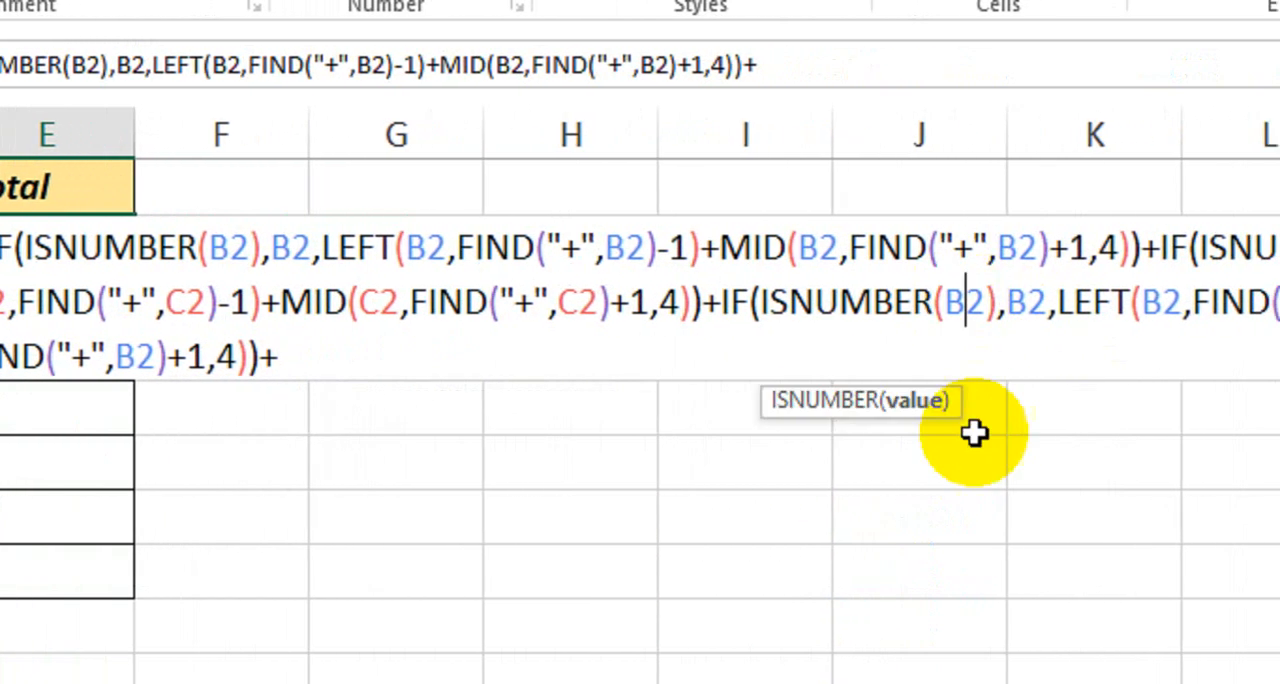
{"action": "key", "text": "BackSpace"}
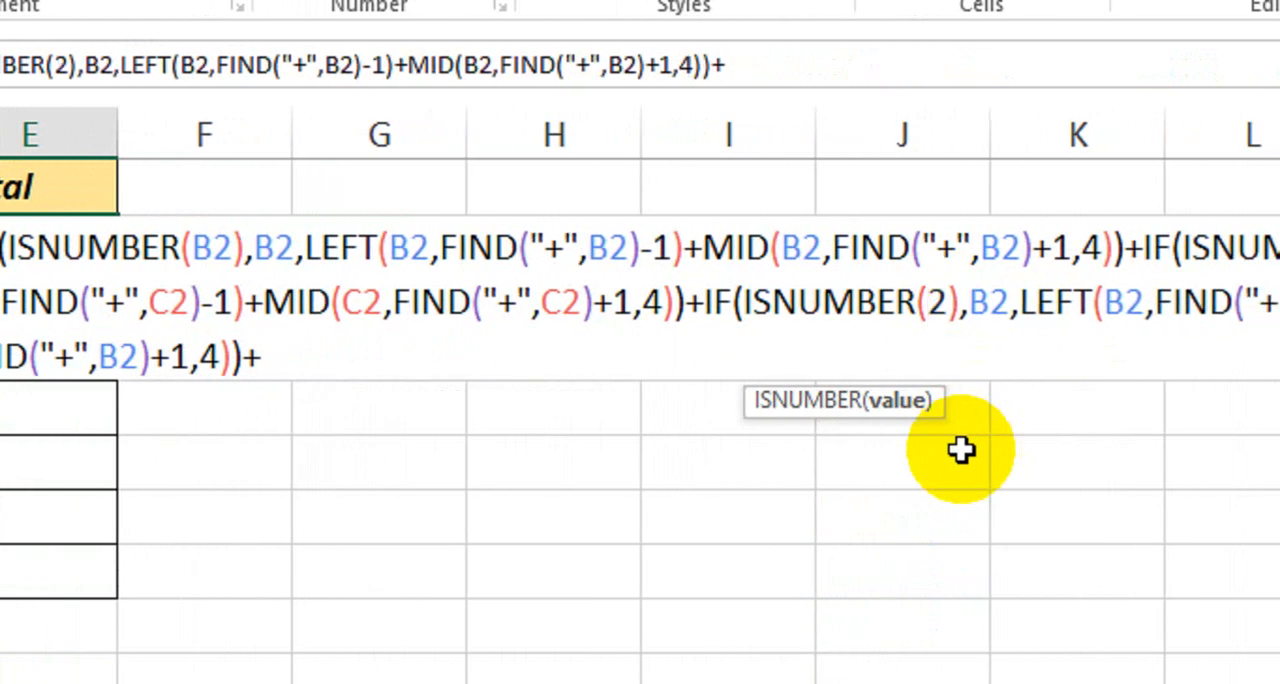
{"action": "type", "text": "D"}
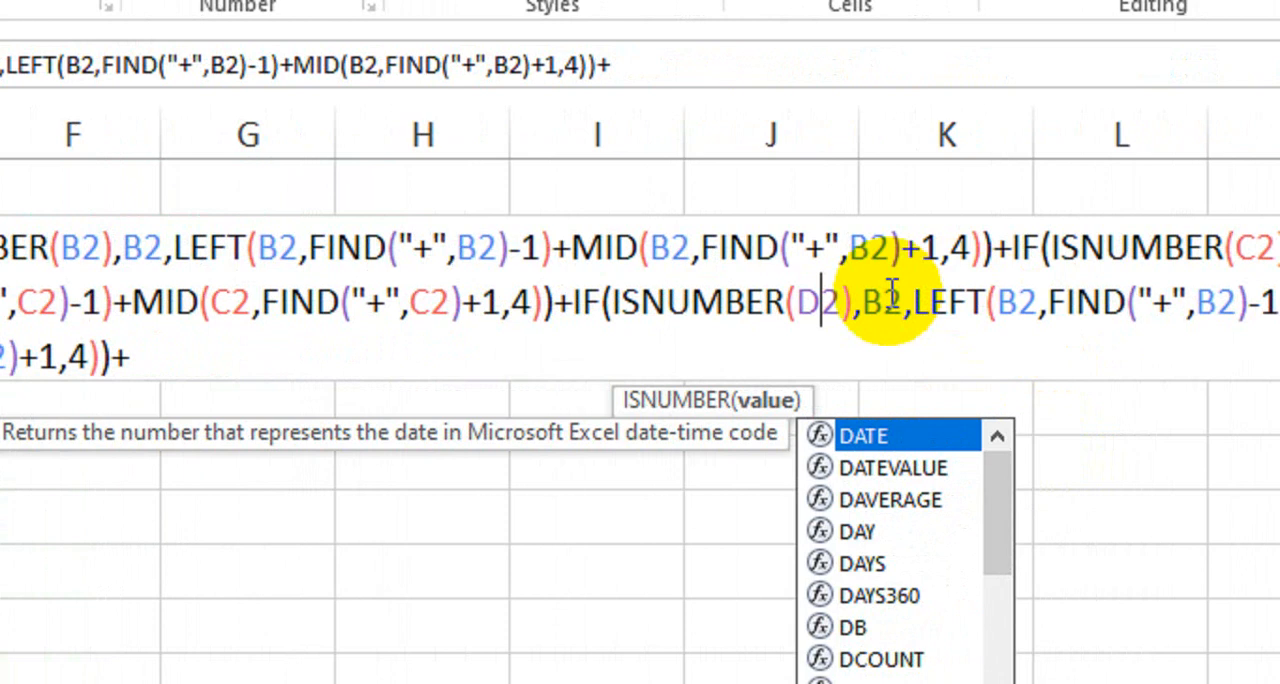
{"action": "left_click", "coordinate": [990, 302]}
{"action": "key", "text": "BackSpace"}
{"action": "type", "text": "D"}
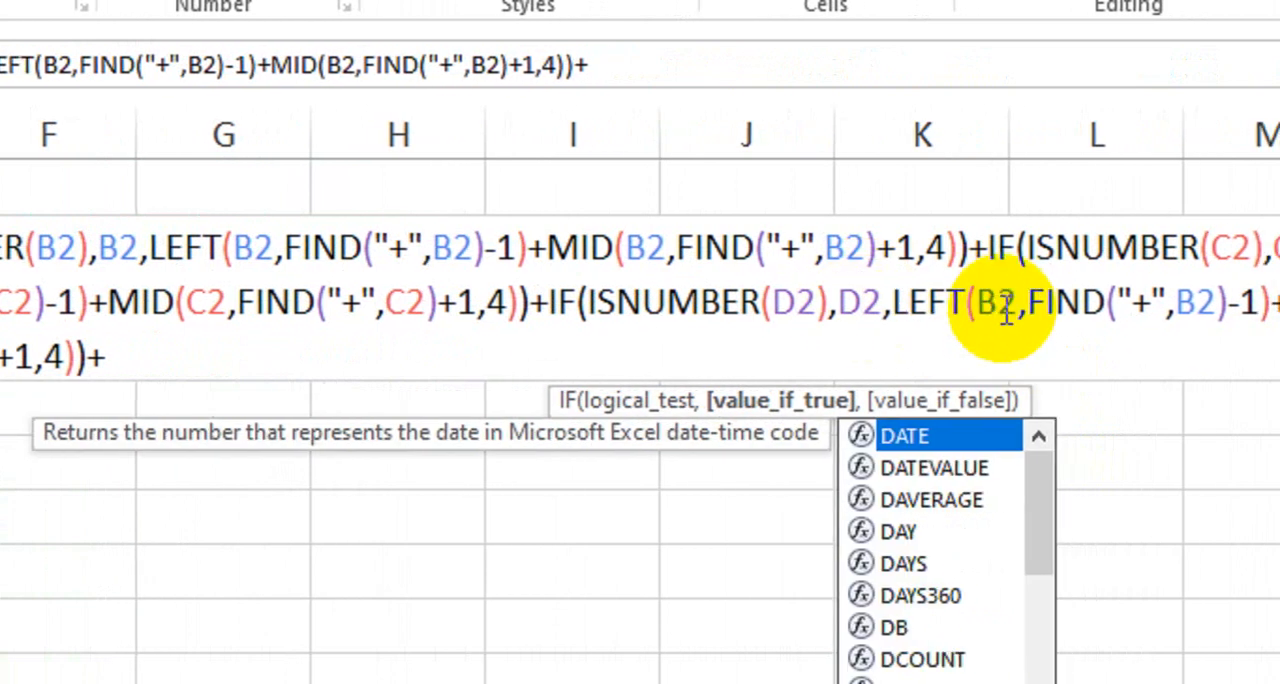
Change the text reference of LEFT and of its FIND to D2 in the third IF block.
{"action": "left_click", "coordinate": [1027, 303]}
{"action": "key", "text": "BackSpace"}
{"action": "type", "text": "D"}
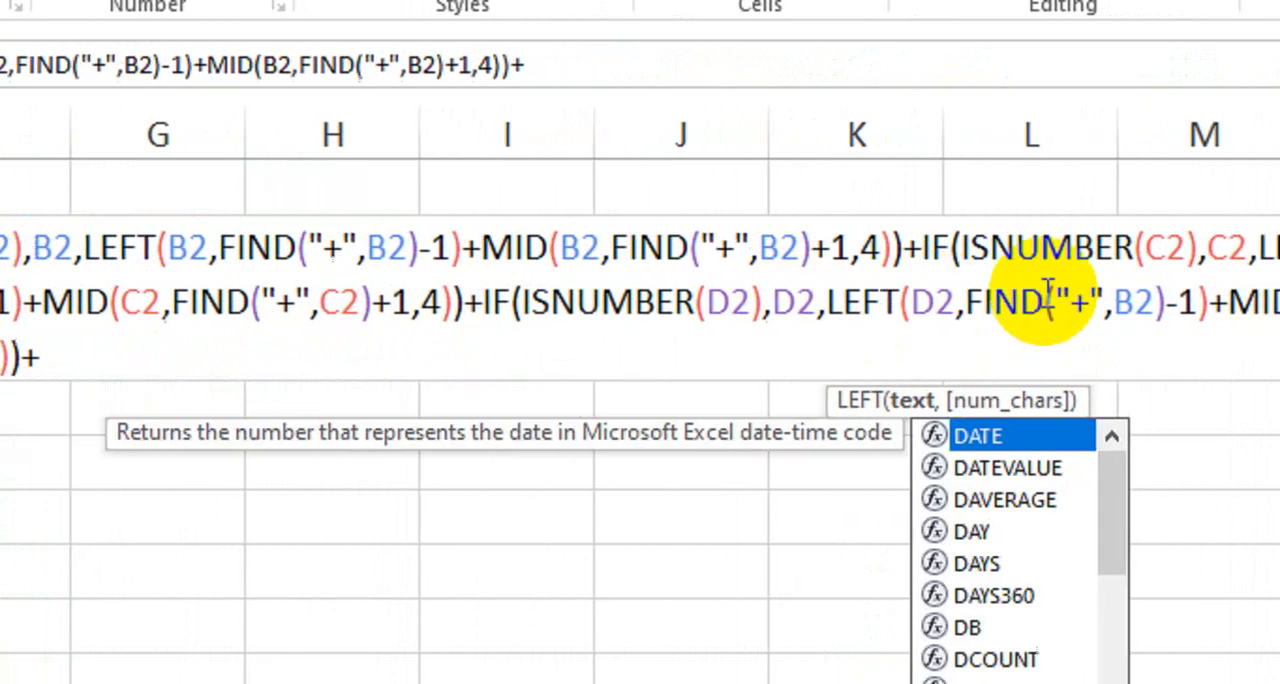
{"action": "left_click", "coordinate": [1020, 296]}
{"action": "key", "text": "BackSpace"}
{"action": "type", "text": "D"}
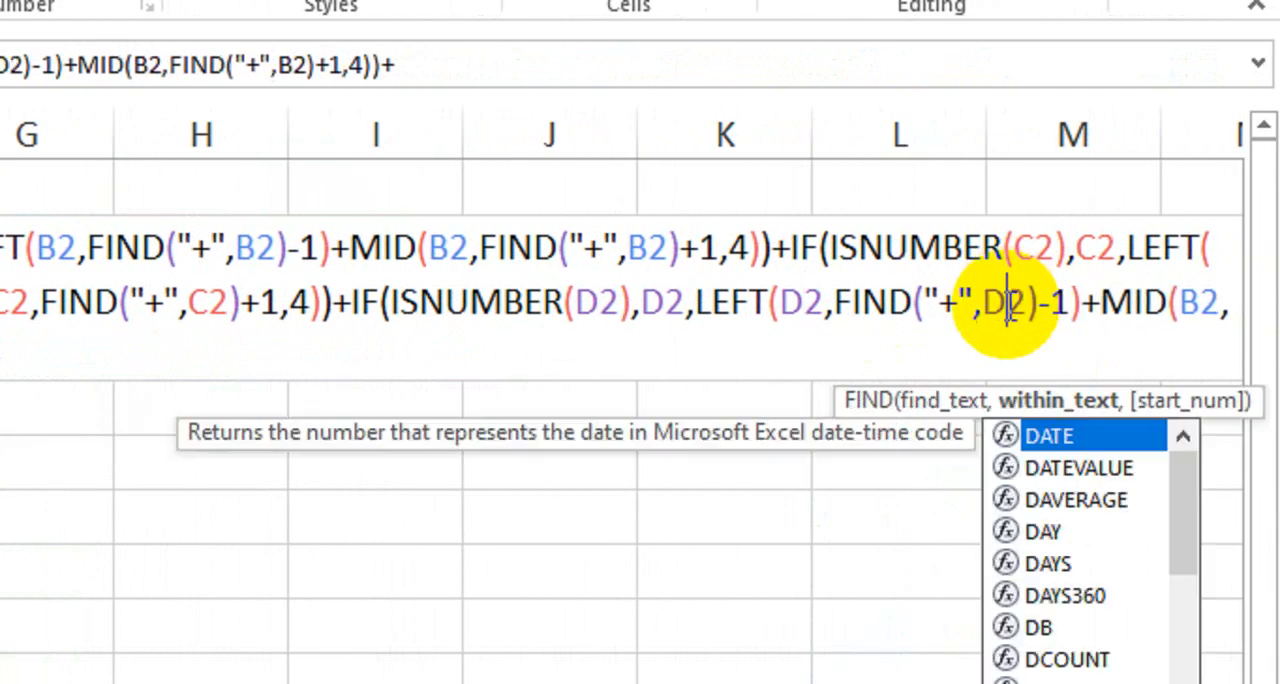
Change the text reference of MID and of its FIND to D2 in the third IF block.
{"action": "left_click", "coordinate": [1200, 302]}
{"action": "key", "text": "BackSpace"}
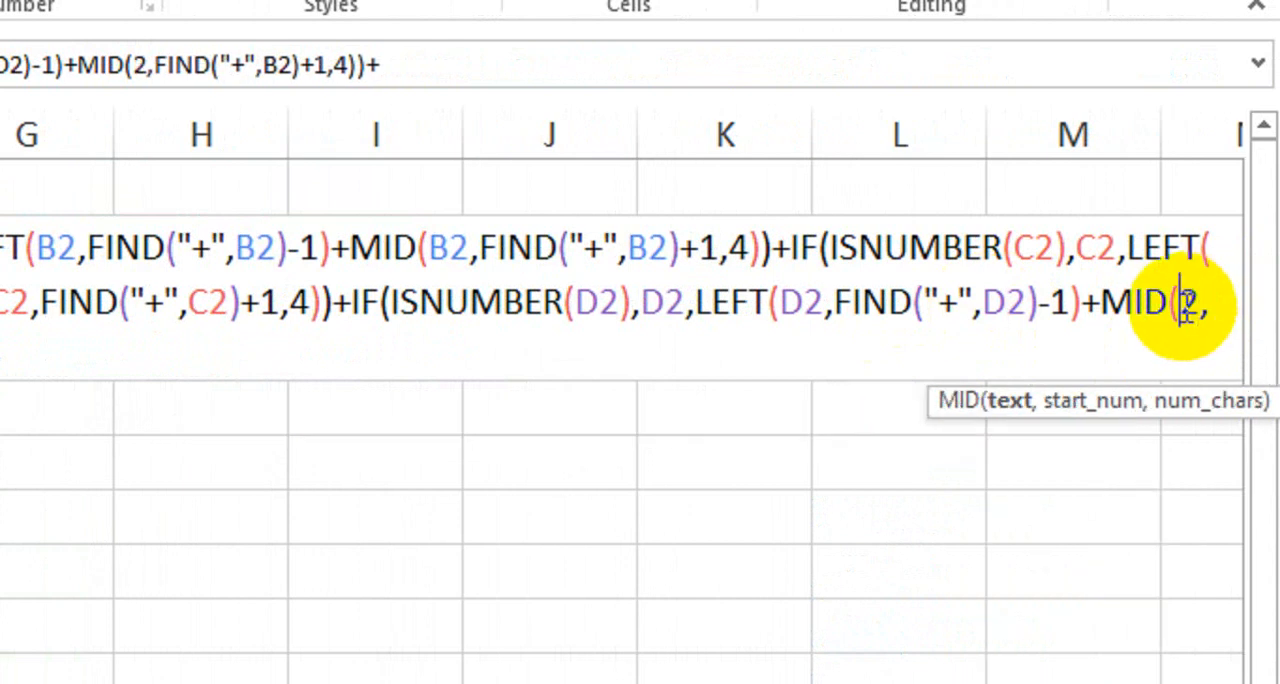
{"action": "type", "text": "D2),D2,LEFT(D2,FIND(\"+\","}
{"action": "left_click", "coordinate": [177, 357]}
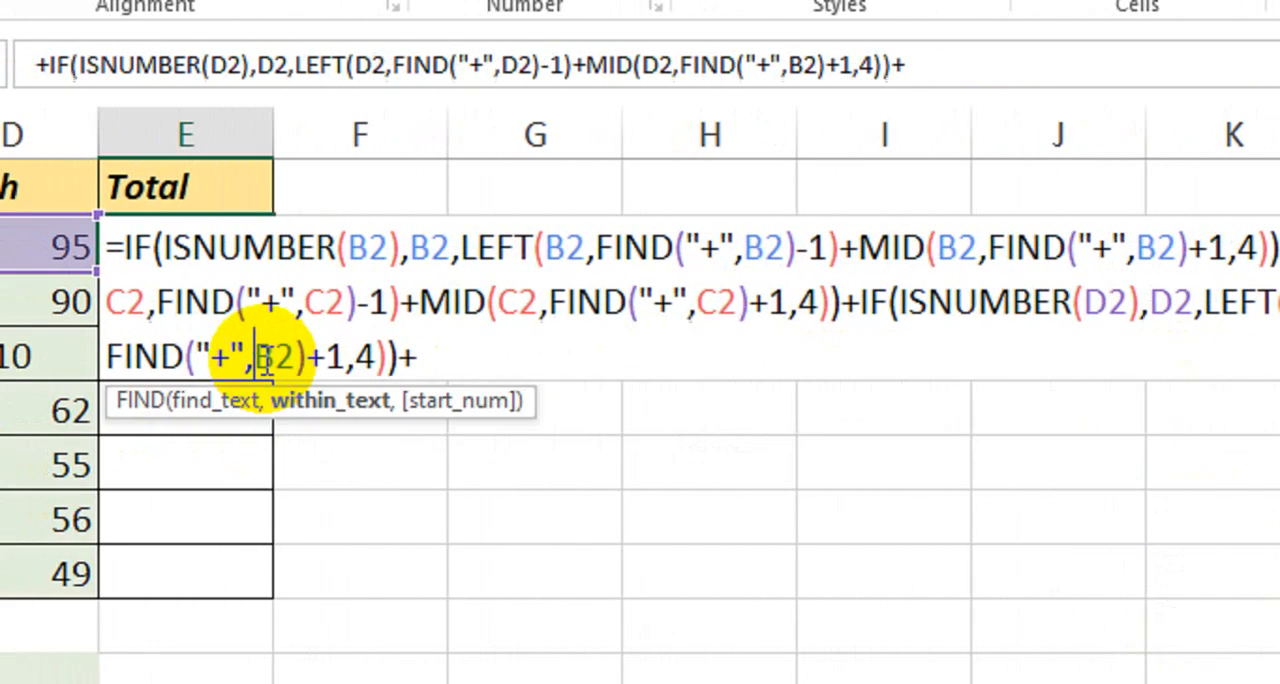
{"action": "key", "text": "BackSpace"}
{"action": "type", "text": "D"}
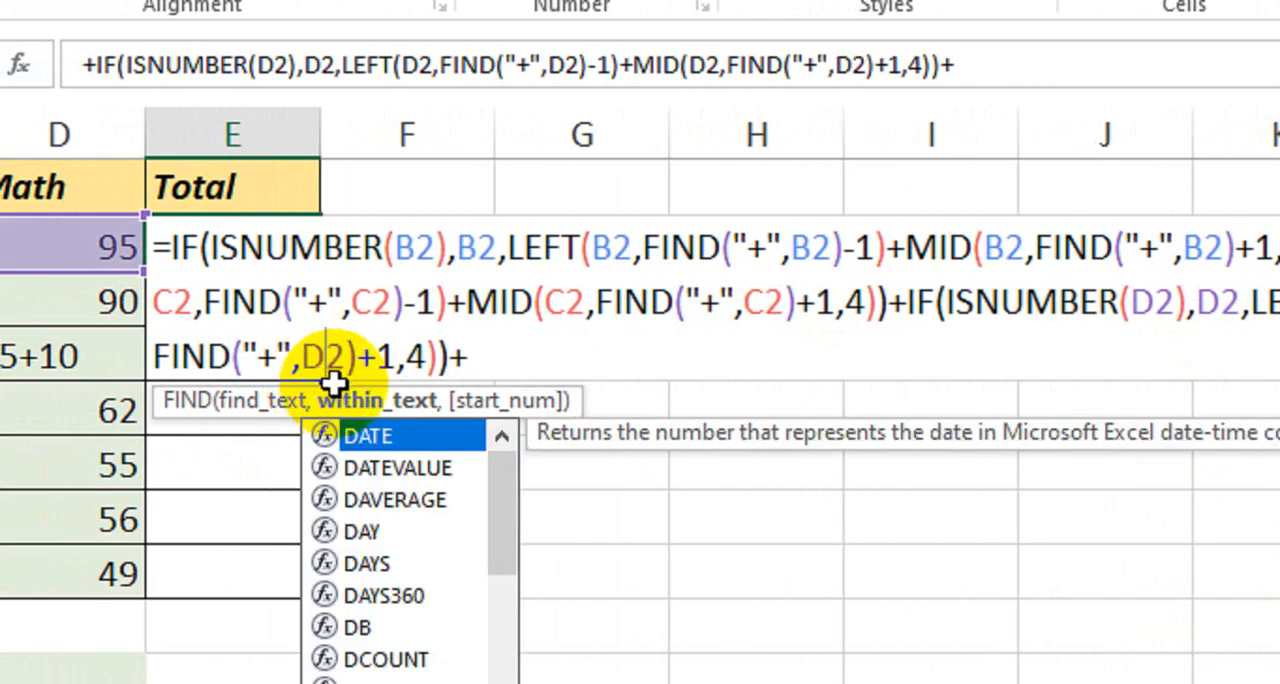
Remove the trailing plus sign to finish the E2 formula, and fill it down the Total column to E8.
{"action": "left_click", "coordinate": [470, 358]}
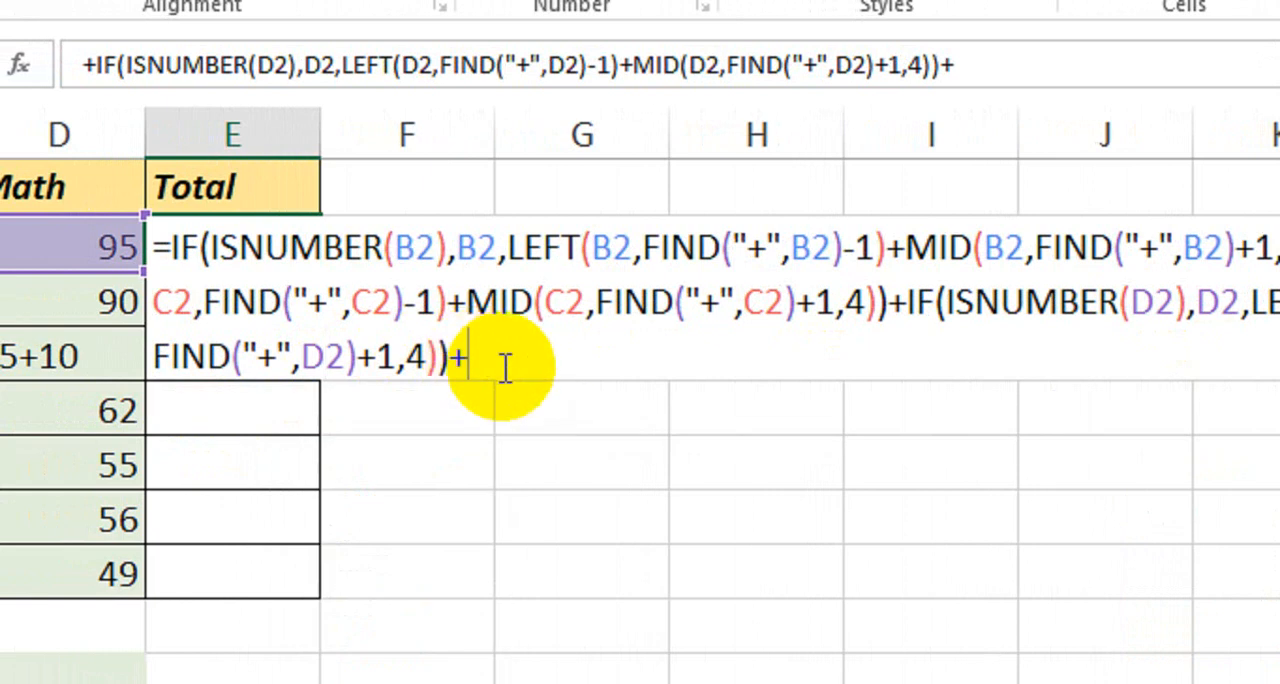
{"action": "key", "text": "BackSpace"}
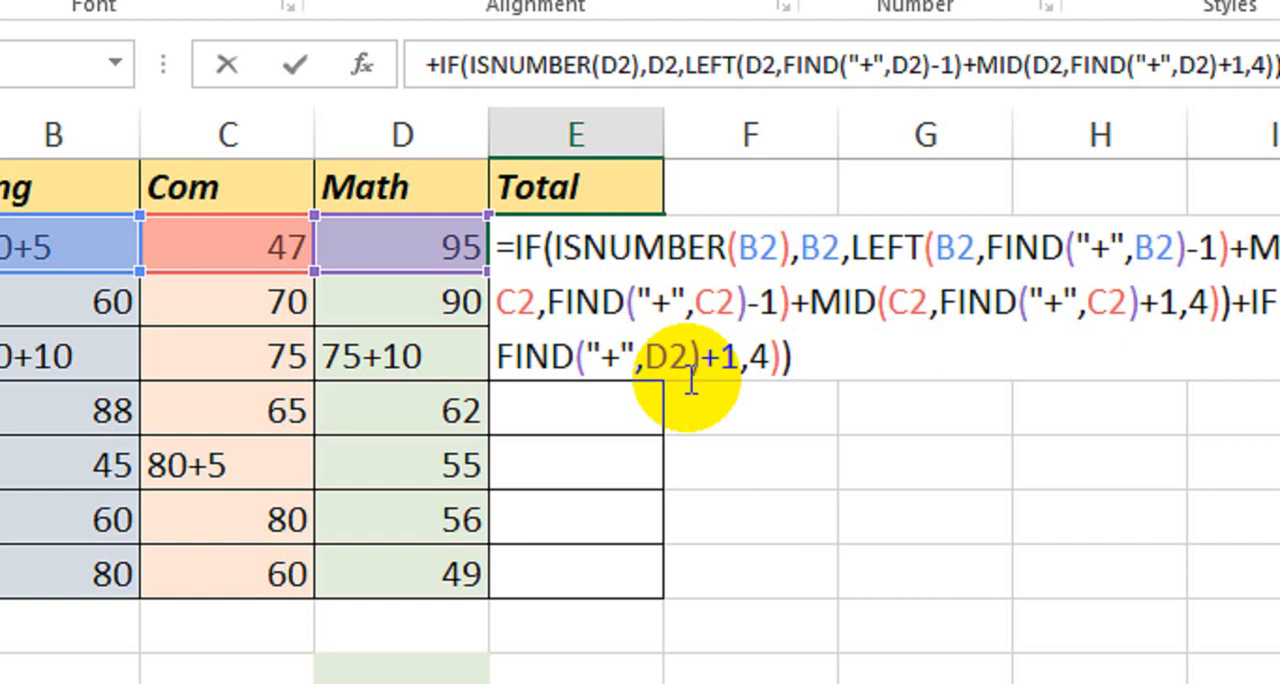
{"action": "key", "text": "Return"}
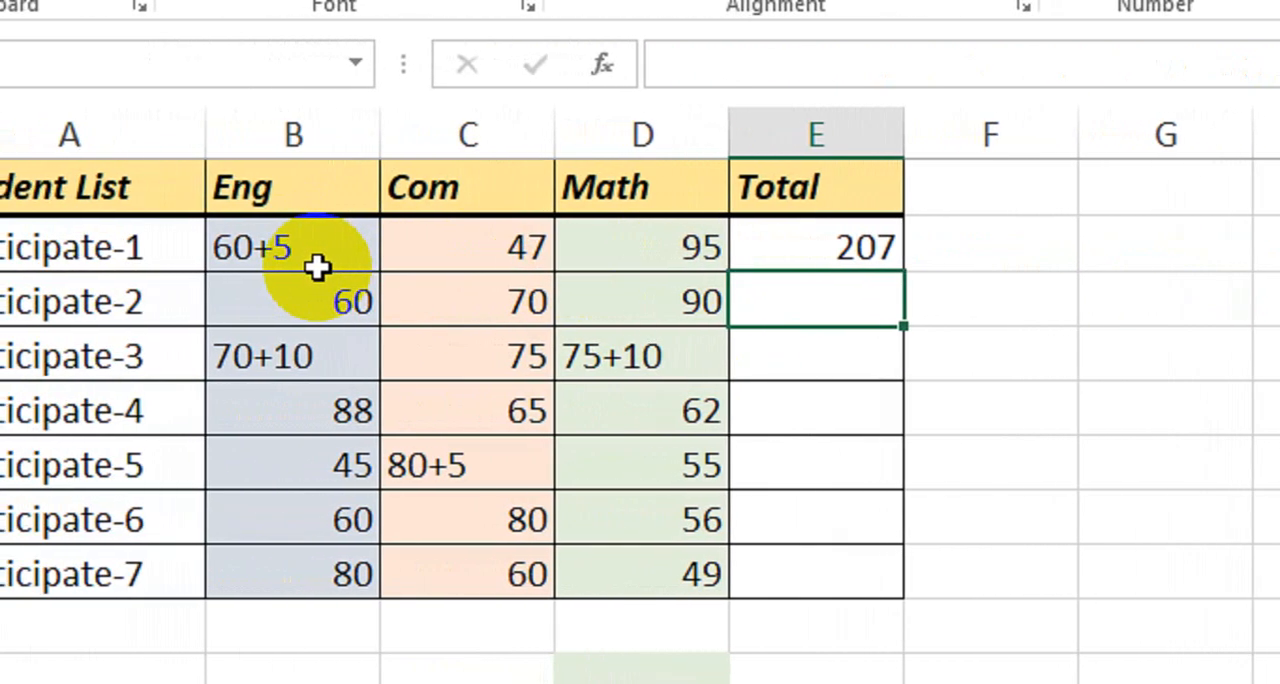
{"action": "left_click", "coordinate": [809, 246]}
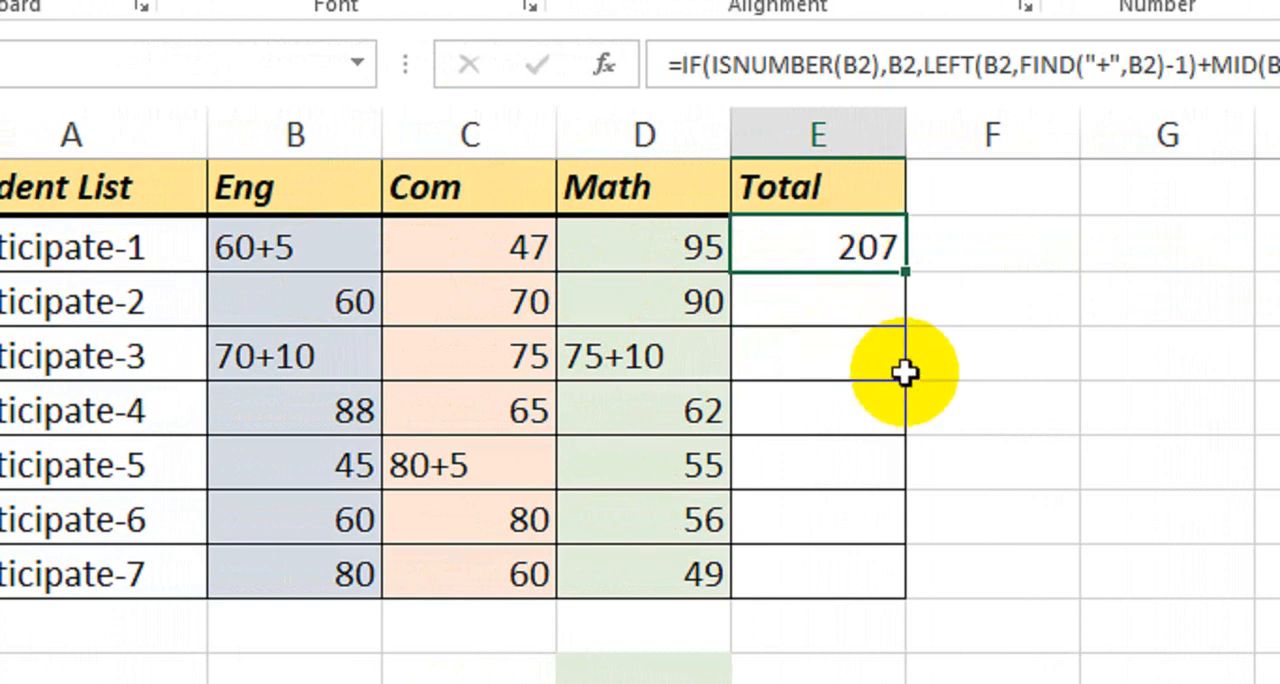
{"action": "left_click_drag", "start_coordinate": [905, 272], "coordinate": [856, 562]}
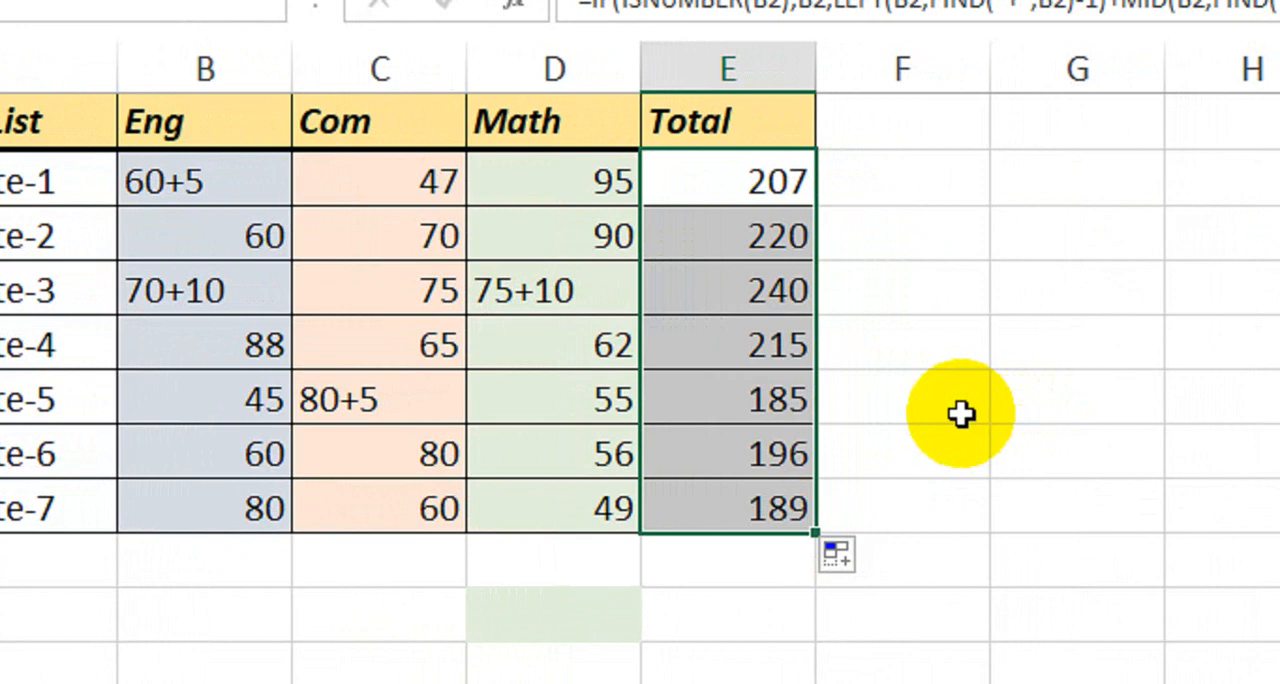
Enter =75+85+80 in cell G4 and compare it with the third participant's total.
{"action": "left_click", "coordinate": [1049, 310]}
{"action": "type", "text": "="}
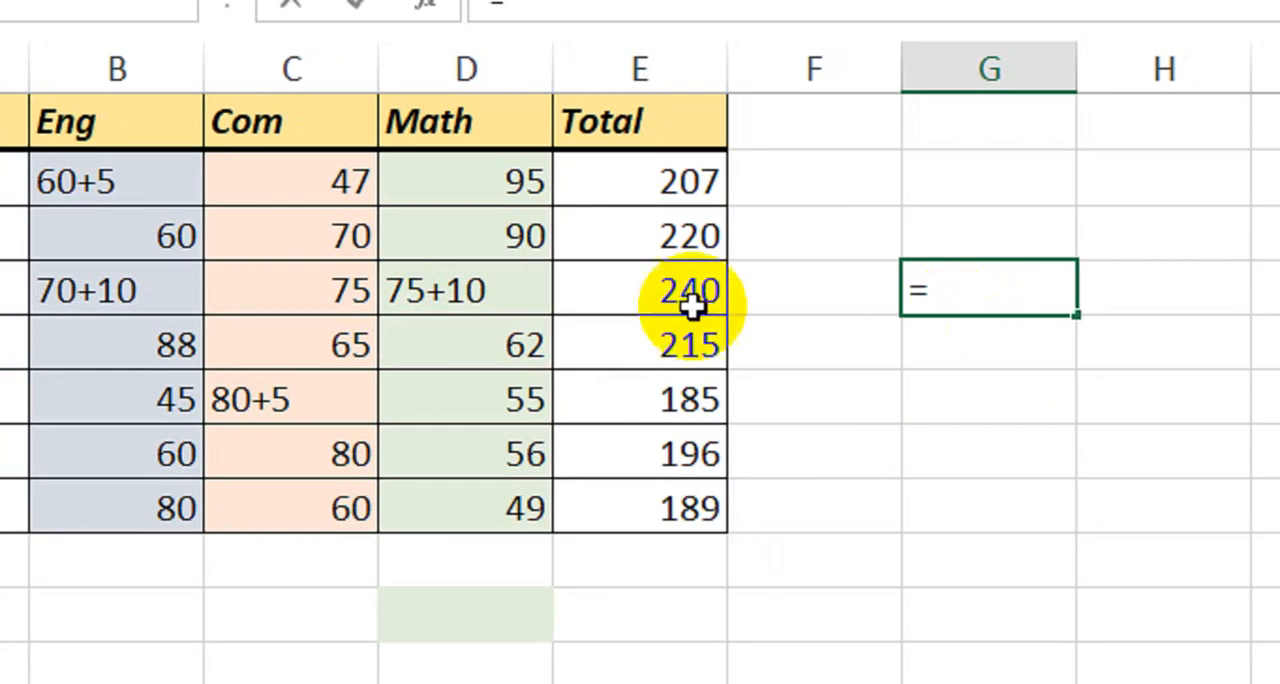
{"action": "type", "text": "75+"}
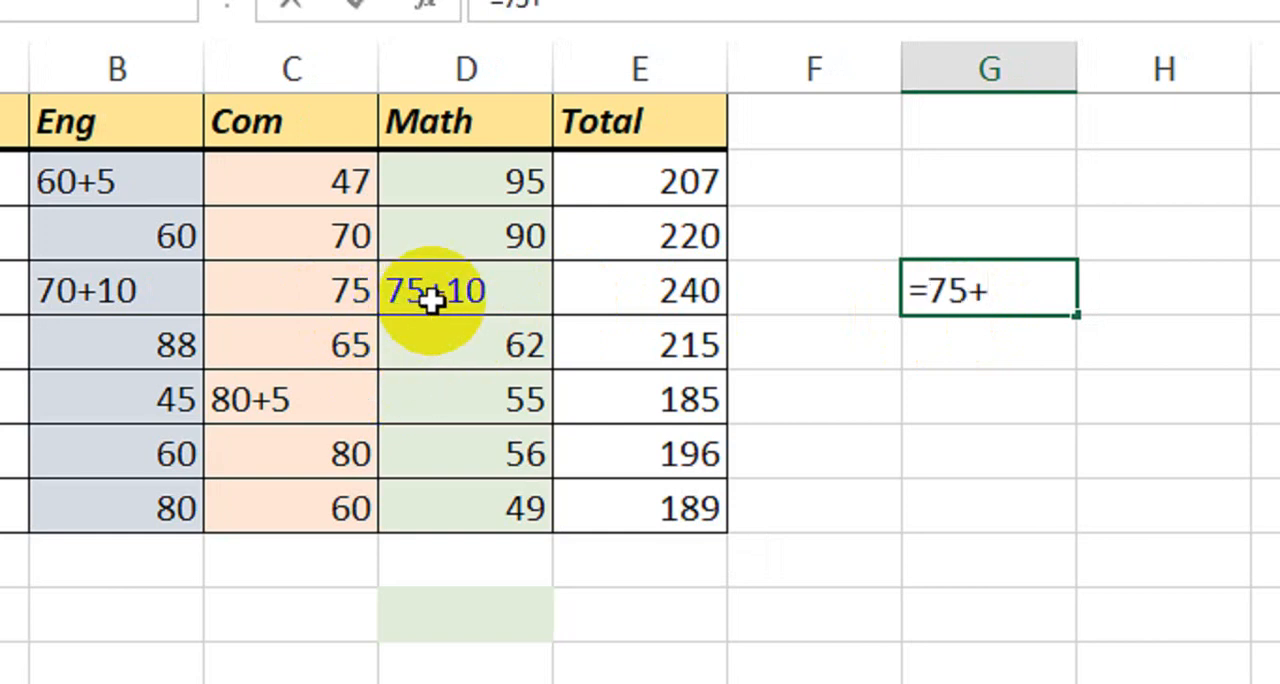
{"action": "type", "text": "80"}
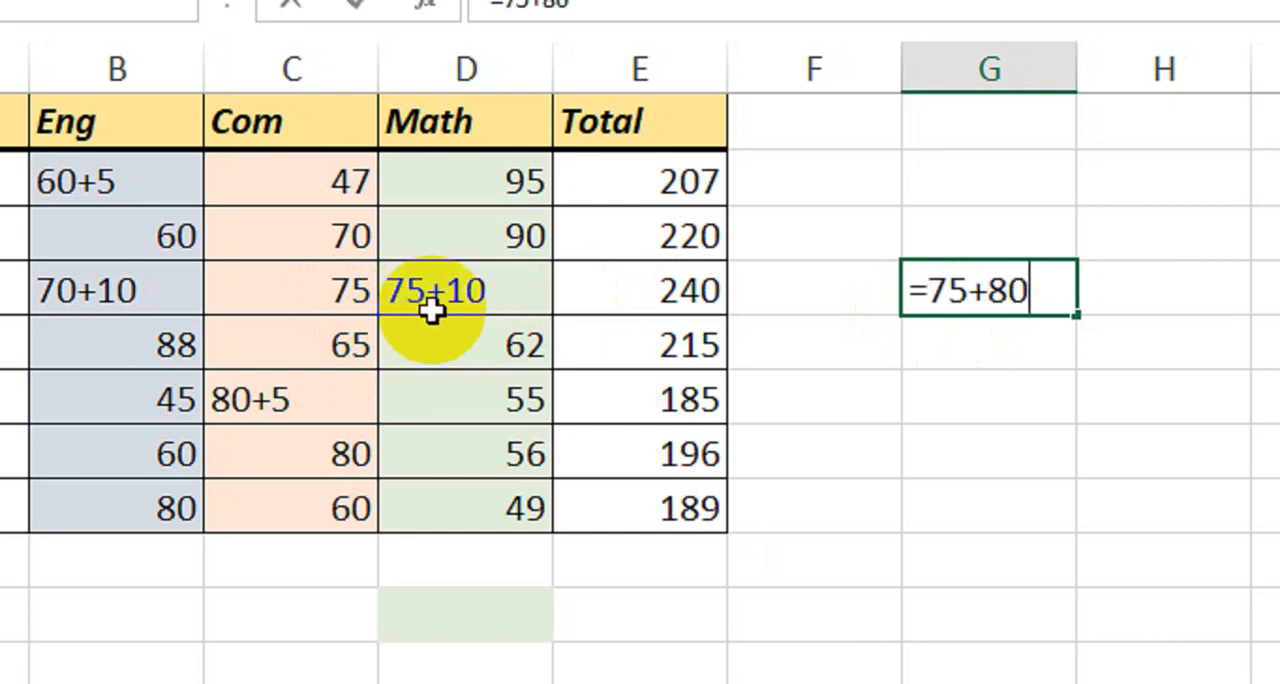
{"action": "key", "text": "BackSpace"}
{"action": "type", "text": "8"}
{"action": "key", "text": "BackSpace"}
{"action": "type", "text": "5+"}
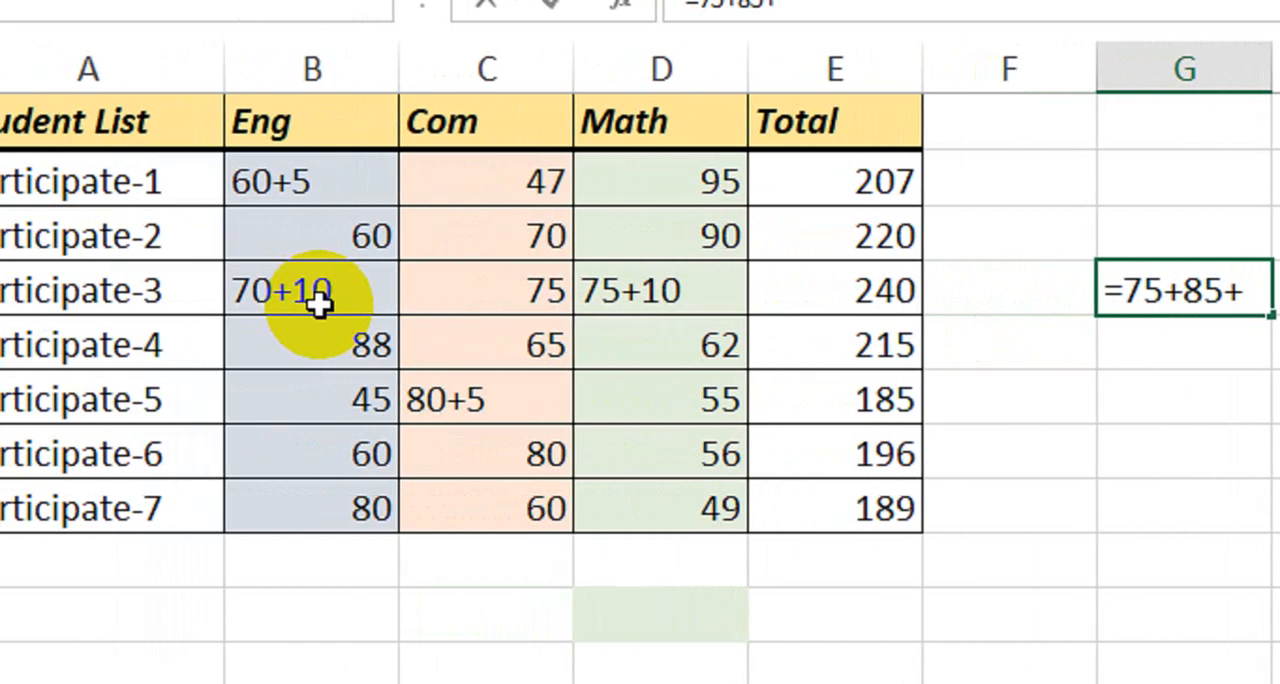
{"action": "type", "text": "80"}
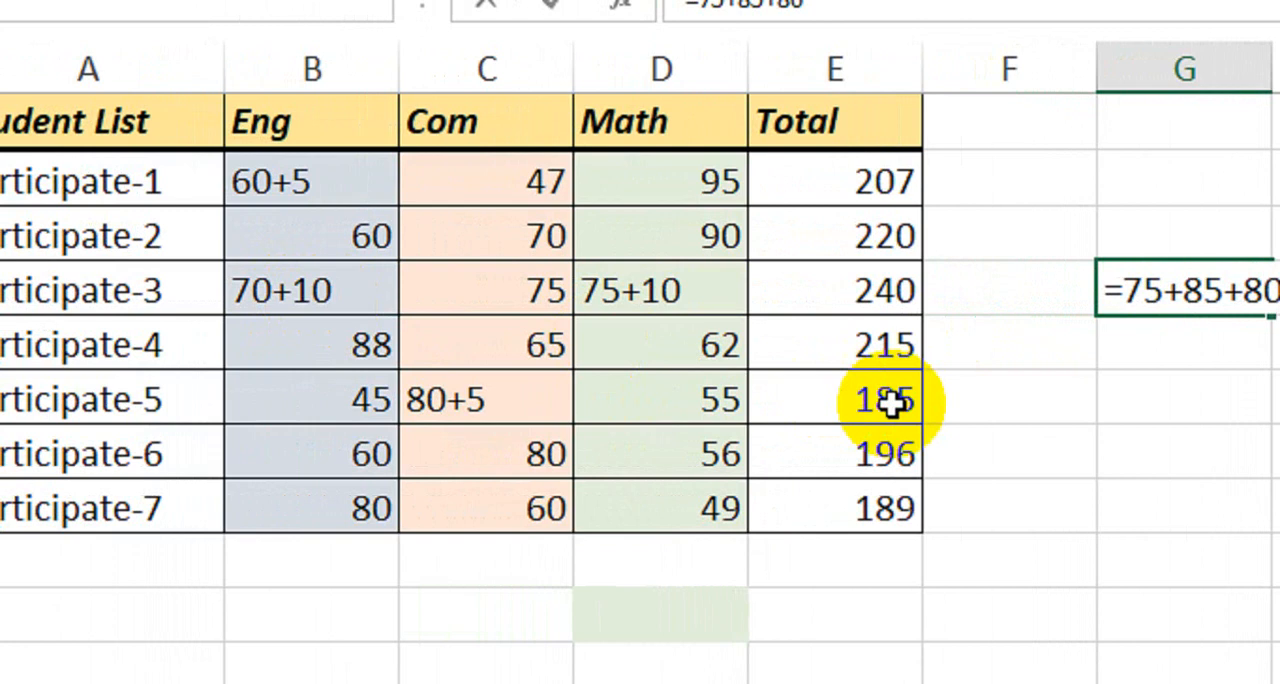
{"action": "key", "text": "Return"}
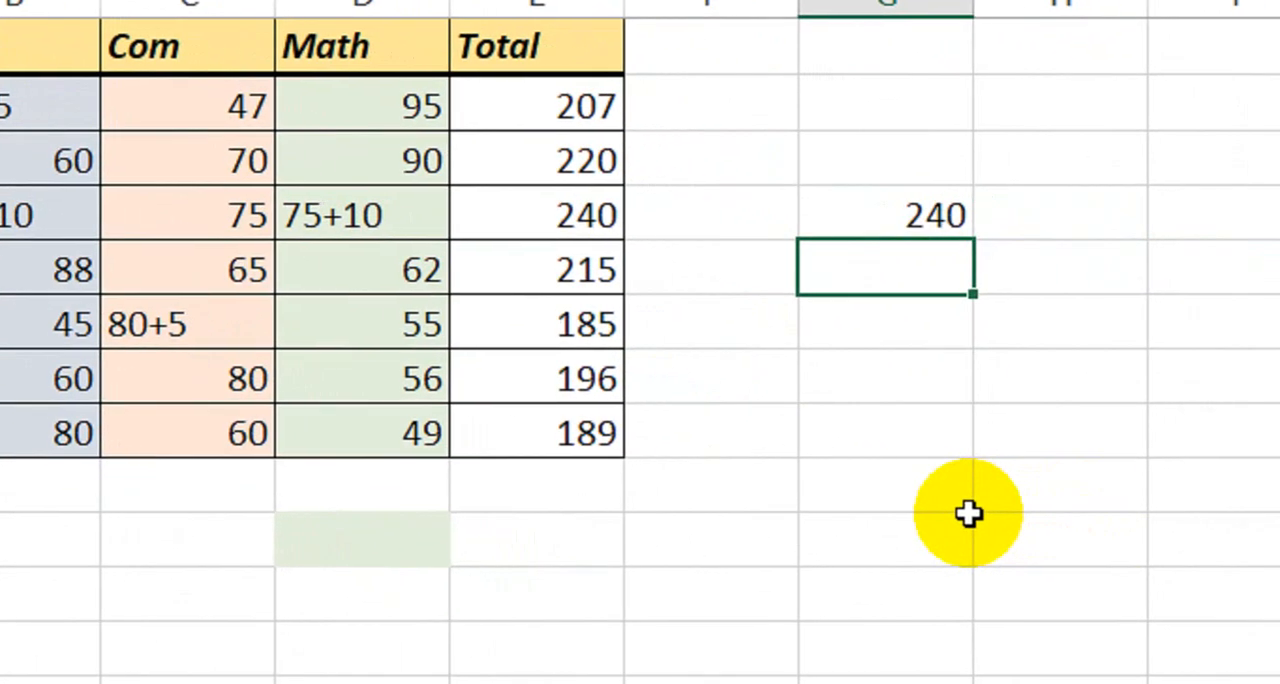
{"action": "left_click_drag", "start_coordinate": [860, 229], "coordinate": [600, 240]}
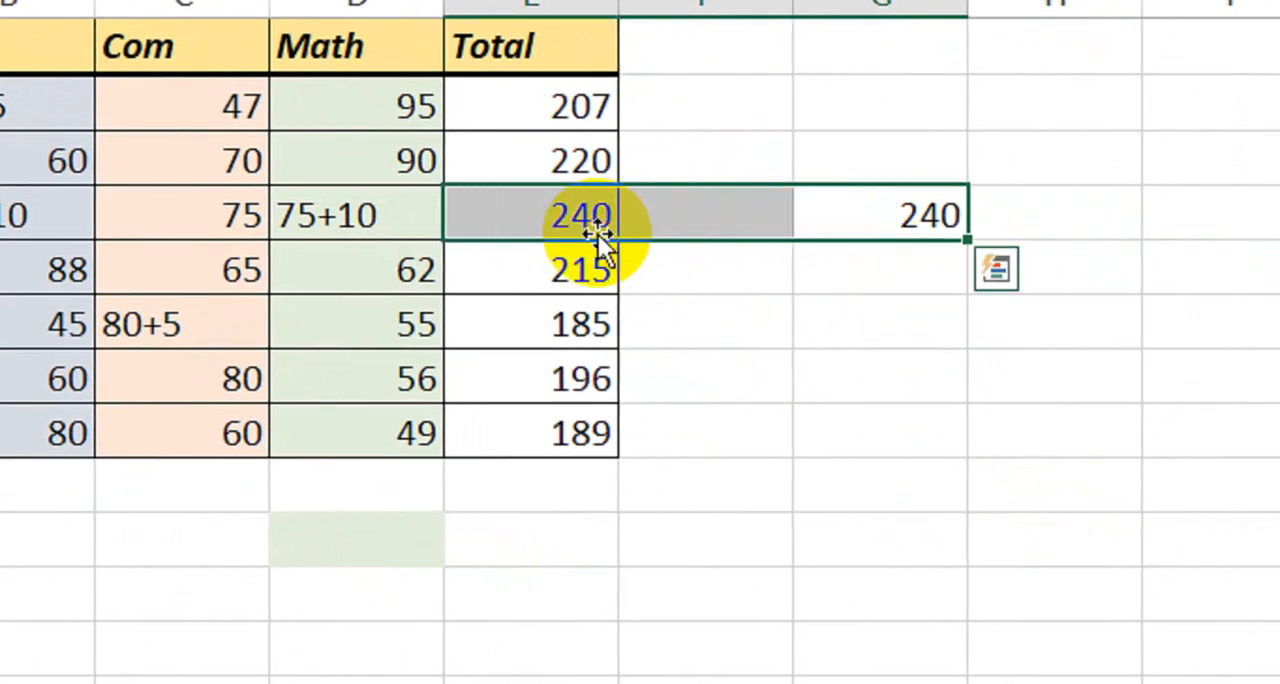
{"action": "left_click_drag", "start_coordinate": [526, 105], "coordinate": [540, 392]}
Change the sixth participant's Com mark in C7 to 80+10 to test the total formula.
{"action": "left_click", "coordinate": [235, 448]}
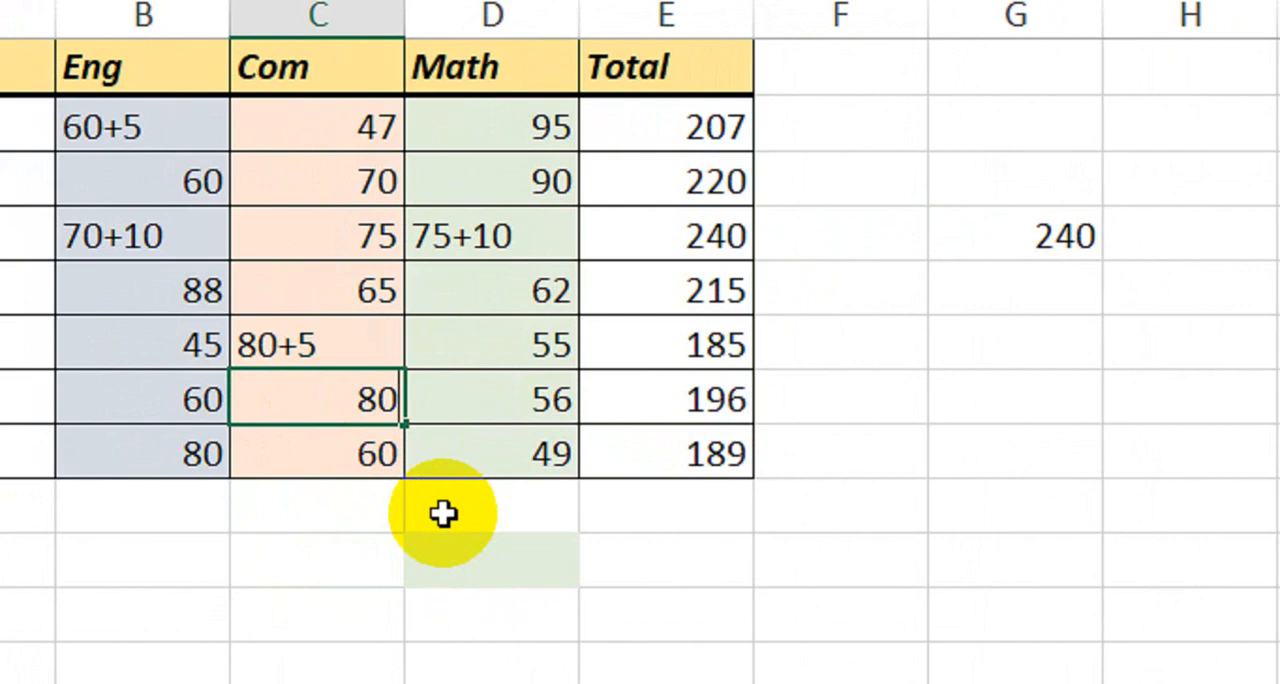
{"action": "key", "text": "F2"}
{"action": "type", "text": "+10"}
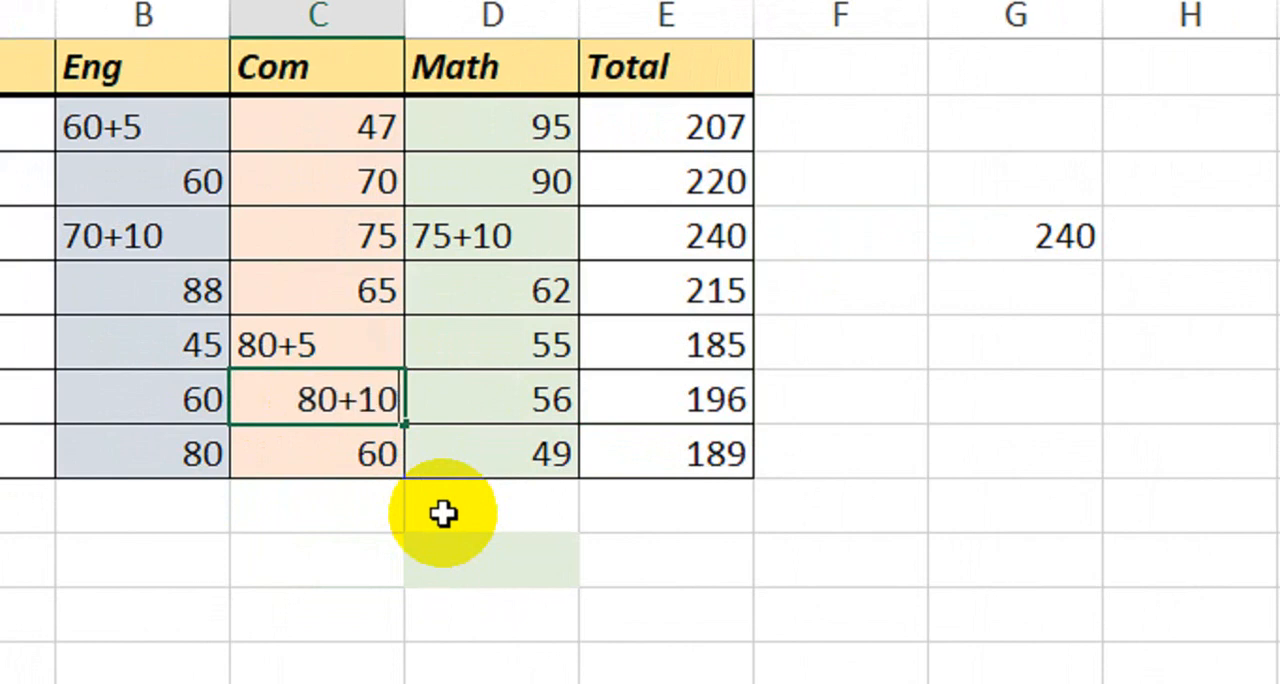
{"action": "key", "text": "Return"}
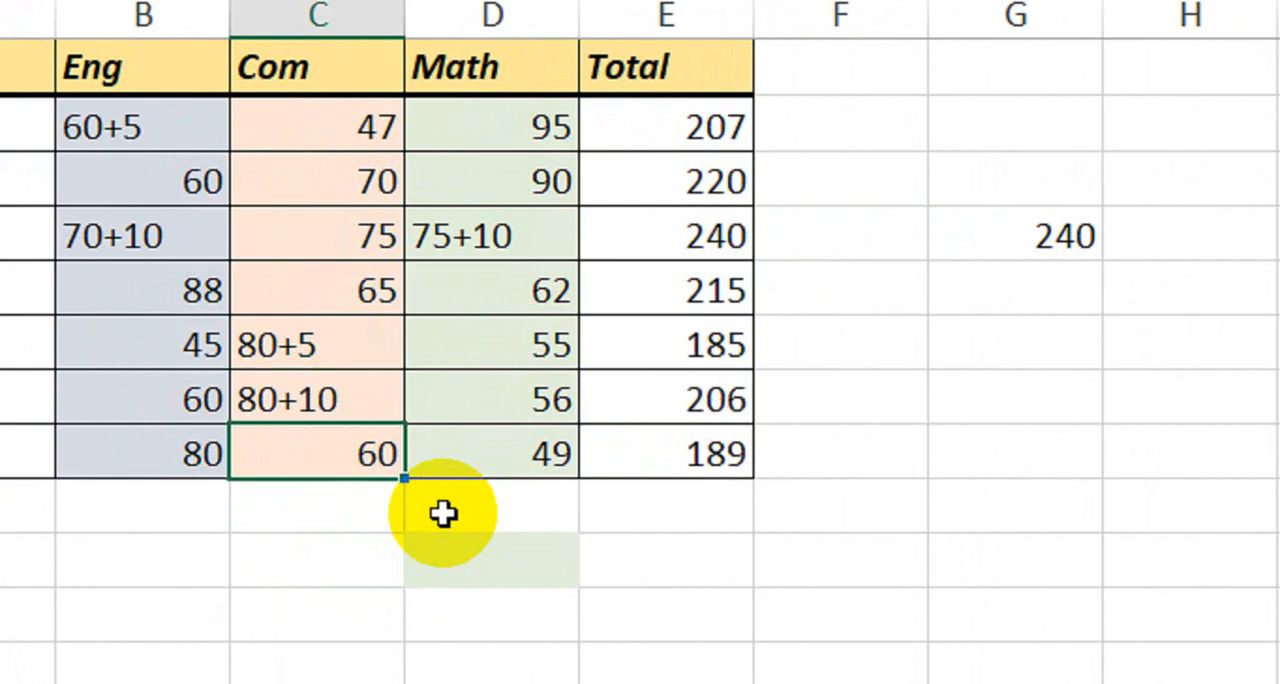